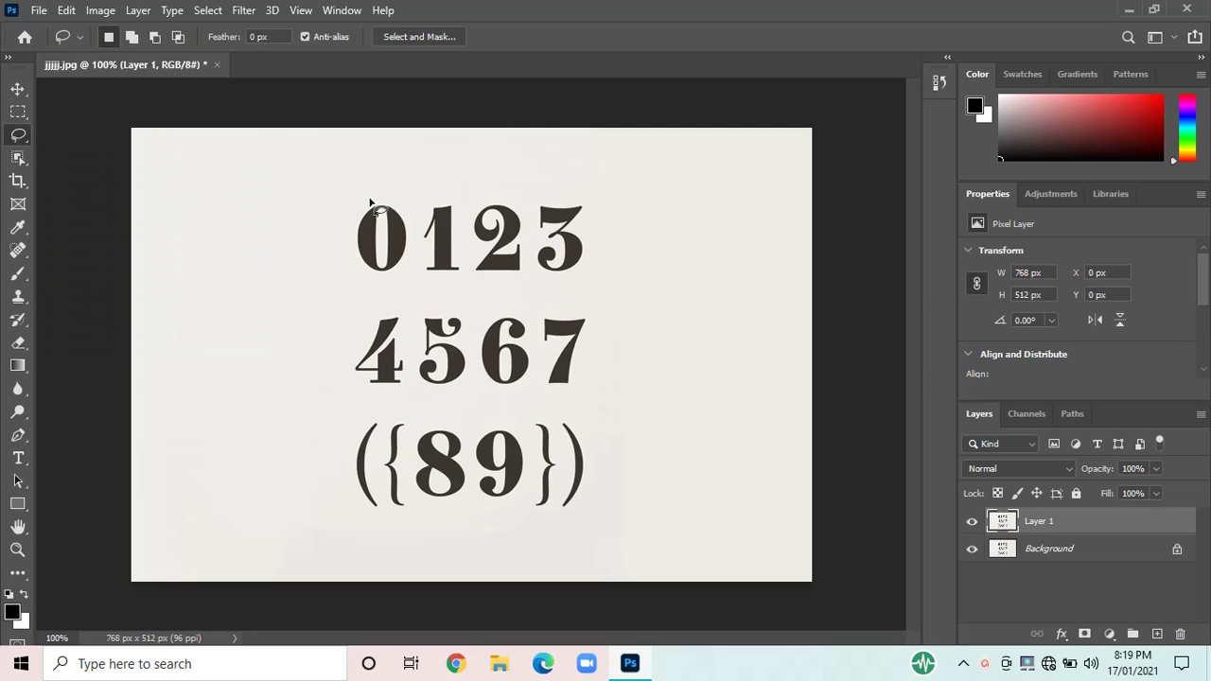
# Lasso the top-row digit 0 and place a copy of it in the blank area to its left
pyautogui.moveTo(369, 202)
pyautogui.mouseDown()
pyautogui.moveTo(344, 236)
pyautogui.moveTo(350, 276)
pyautogui.moveTo(407, 280)
pyautogui.moveTo(421, 241)
pyautogui.moveTo(383, 189)
pyautogui.moveTo(365, 210)
pyautogui.mouseUp()
pyautogui.click(18, 88)
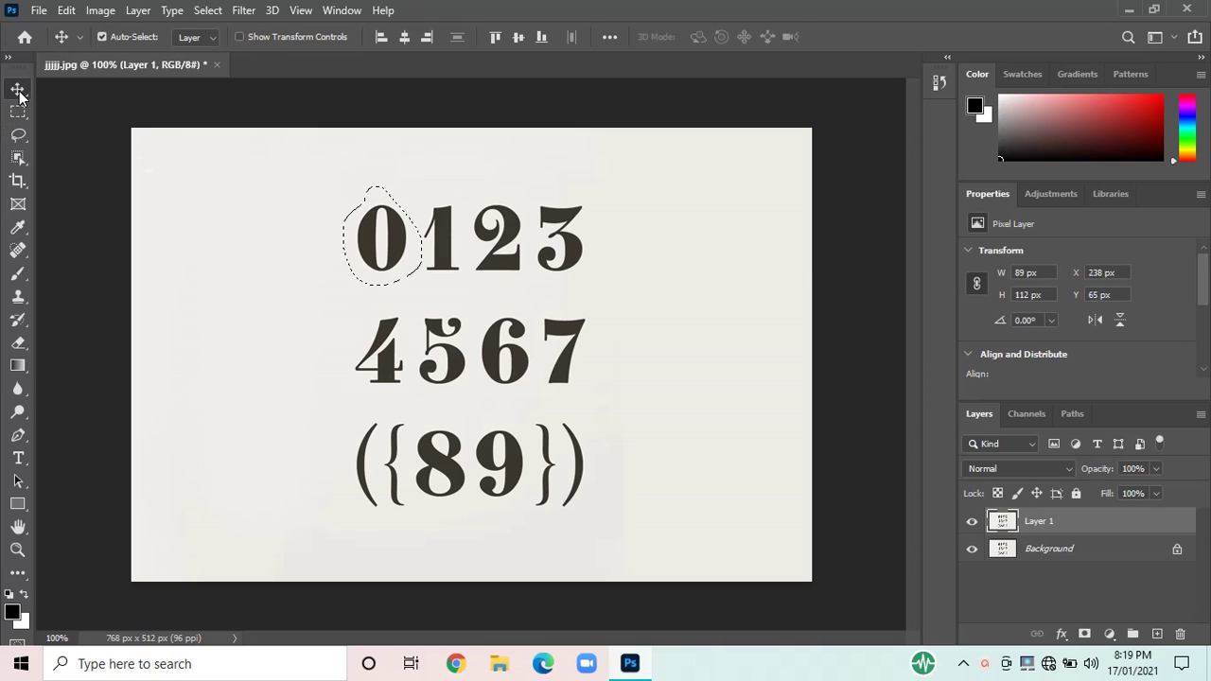
pyautogui.moveTo(358, 234)
pyautogui.mouseDown()
pyautogui.moveTo(237, 215)
pyautogui.moveTo(233, 236)
pyautogui.moveTo(314, 253)
pyautogui.moveTo(221, 217)
pyautogui.moveTo(230, 224)
pyautogui.mouseUp()
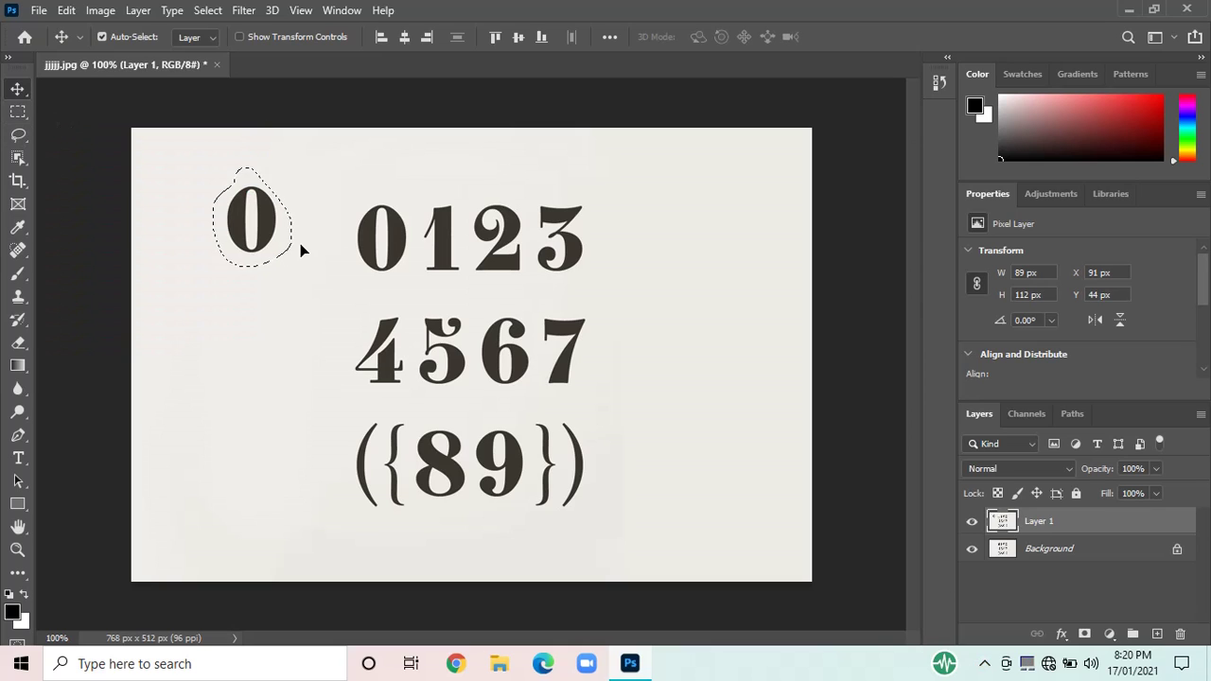
# Draw a new freehand lasso selection around the original 0, about 116 by 126 px
pyautogui.click(18, 114)
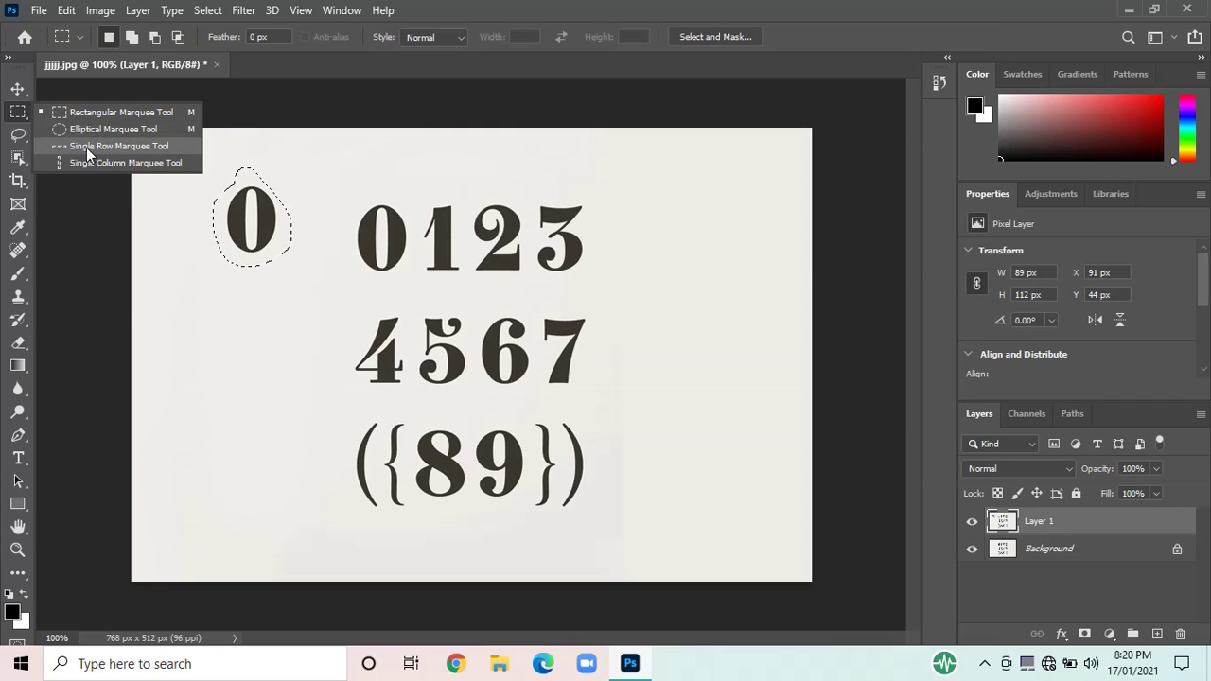
pyautogui.click(18, 137)
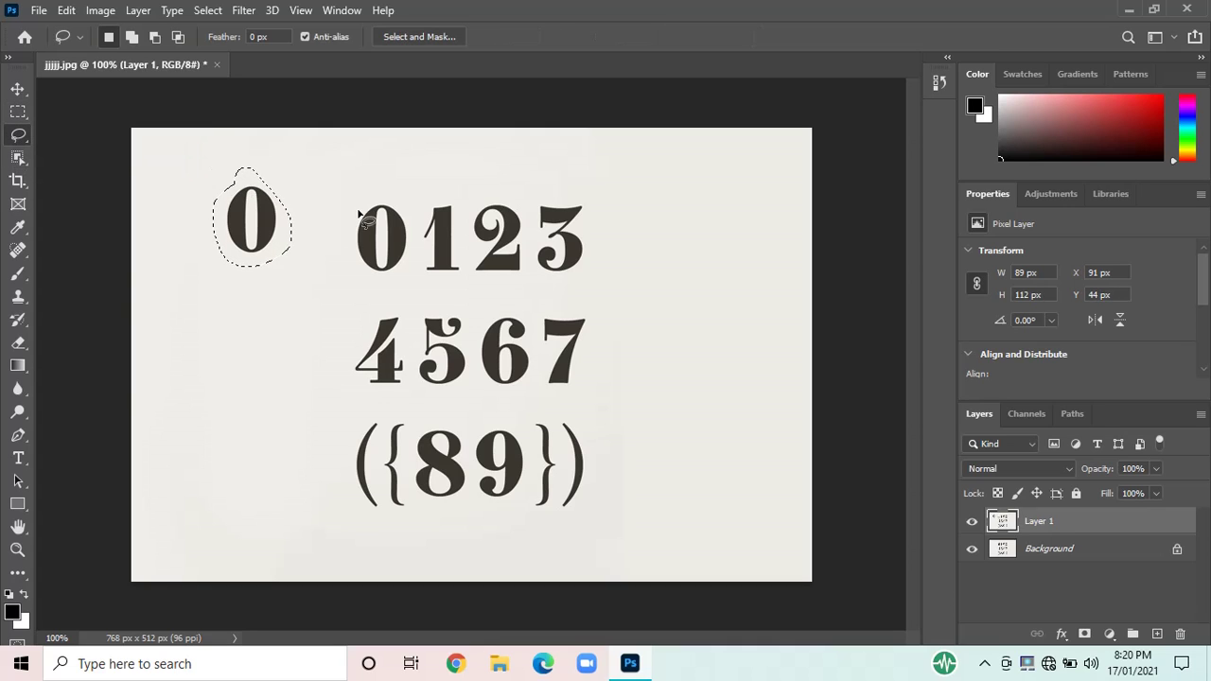
pyautogui.moveTo(370, 203)
pyautogui.mouseDown()
pyautogui.moveTo(350, 244)
pyautogui.moveTo(401, 297)
pyautogui.moveTo(417, 246)
pyautogui.moveTo(390, 204)
pyautogui.moveTo(370, 196)
pyautogui.moveTo(363, 209)
pyautogui.mouseUp()
pyautogui.moveTo(403, 227); pyautogui.dragTo(320, 282)
pyautogui.click(331, 281)
pyautogui.moveTo(343, 285)
pyautogui.mouseDown()
pyautogui.moveTo(423, 221)
pyautogui.moveTo(410, 224)
pyautogui.mouseUp()
pyautogui.moveTo(350, 200)
pyautogui.mouseDown()
pyautogui.moveTo(330, 282)
pyautogui.moveTo(384, 304)
pyautogui.moveTo(432, 265)
pyautogui.moveTo(429, 239)
pyautogui.moveTo(415, 200)
pyautogui.moveTo(349, 204)
pyautogui.mouseUp()
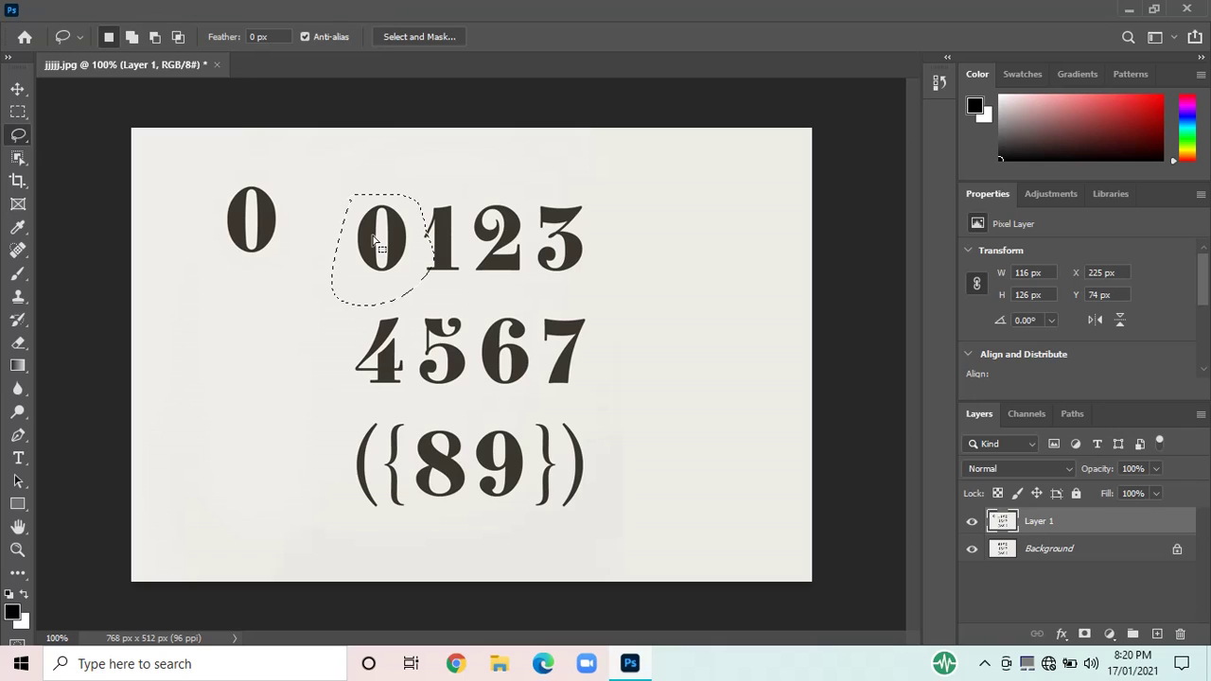
# Subtract freehand lasso strokes from the lower-left part of the selection around the original 0
pyautogui.press('alt')
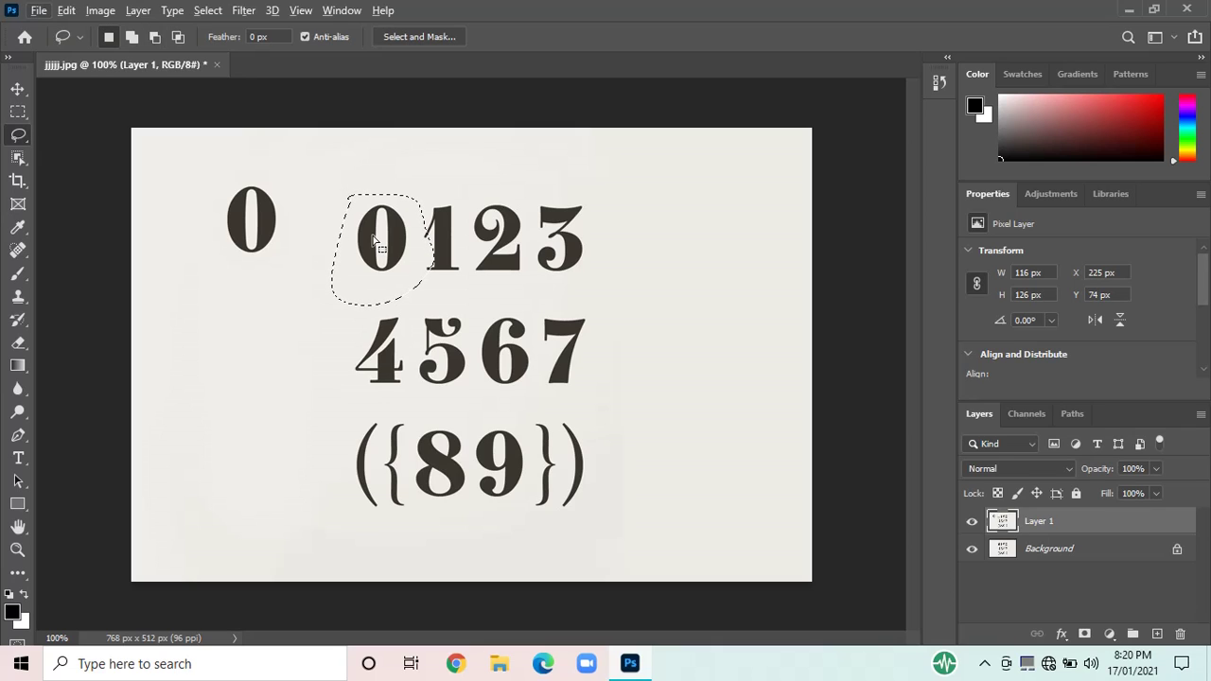
pyautogui.press('alt')
pyautogui.moveTo(373, 235); pyautogui.dragTo(311, 312)
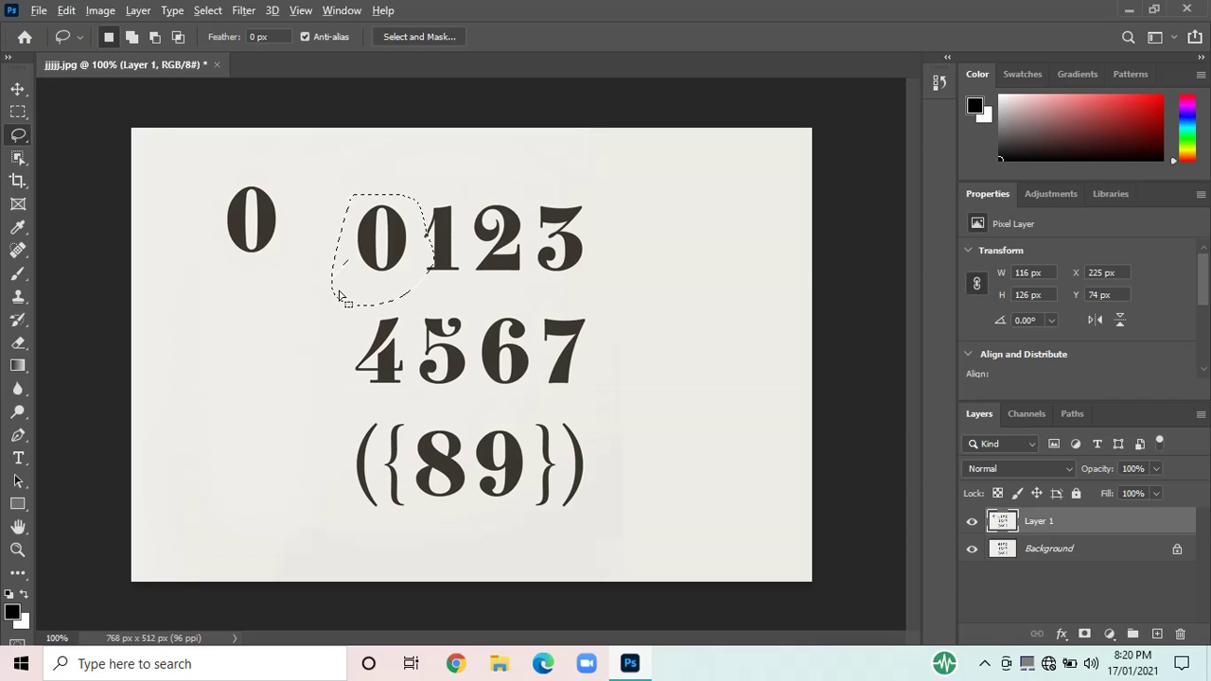
pyautogui.press('alt')
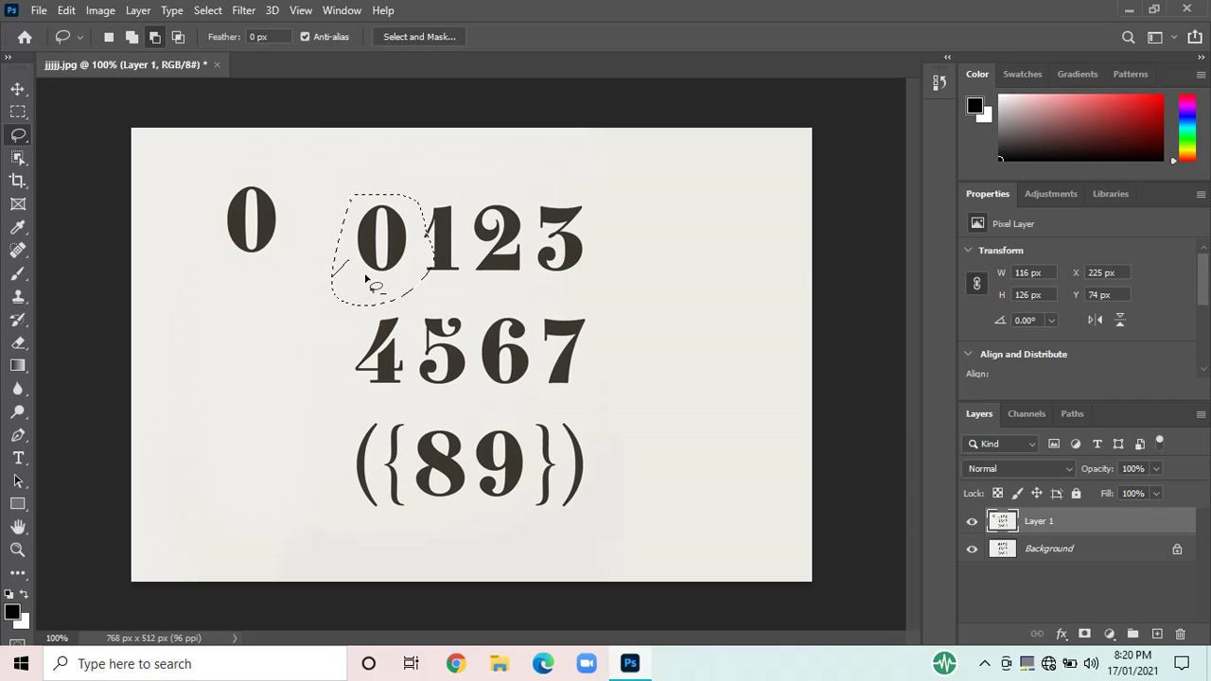
pyautogui.moveTo(365, 277); pyautogui.dragTo(325, 360)
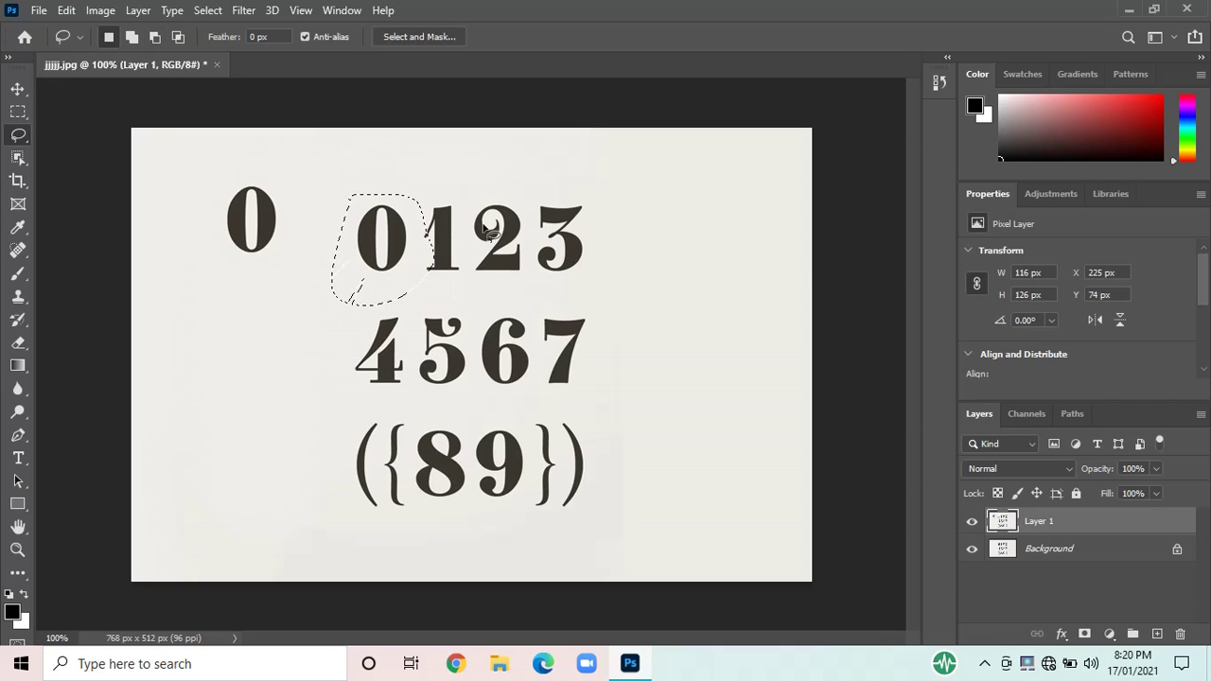
# Lasso the digit 1, and replace that selection with one around the original 0, about 85 by 139 px
pyautogui.moveTo(478, 194)
pyautogui.mouseDown()
pyautogui.moveTo(427, 200)
pyautogui.moveTo(409, 272)
pyautogui.moveTo(417, 298)
pyautogui.moveTo(498, 242)
pyautogui.moveTo(485, 184)
pyautogui.moveTo(442, 210)
pyautogui.mouseUp()
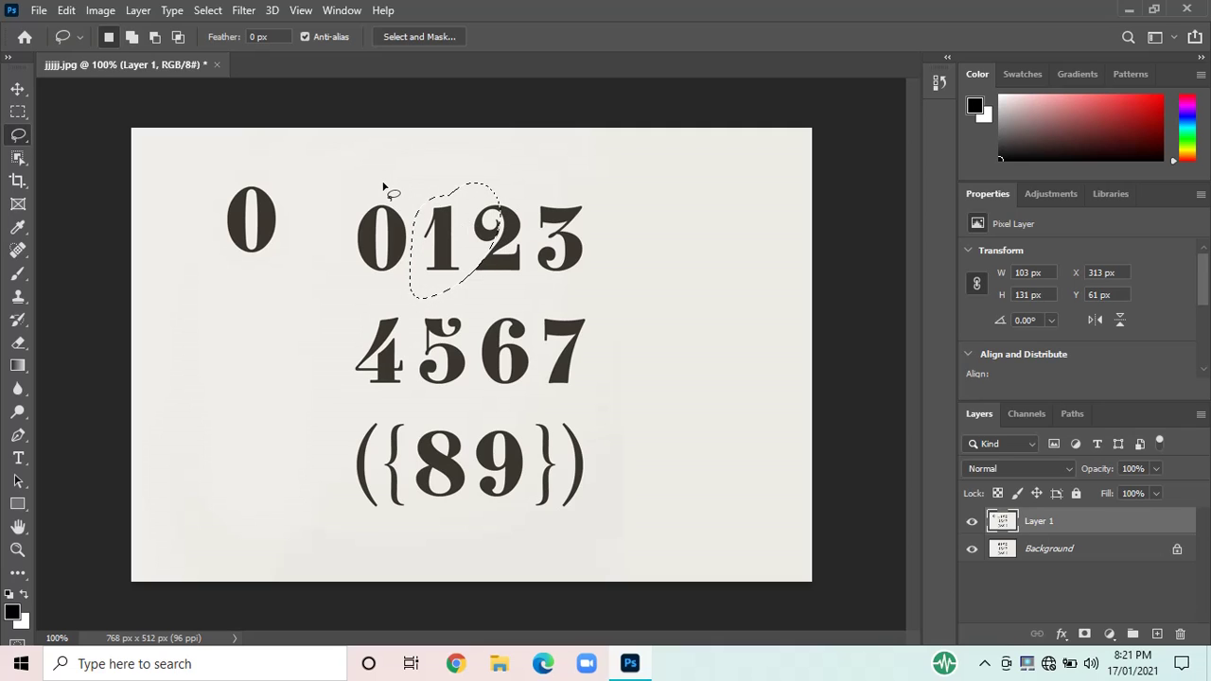
pyautogui.click(349, 221)
pyautogui.moveTo(348, 219)
pyautogui.mouseDown()
pyautogui.moveTo(401, 295)
pyautogui.moveTo(395, 189)
pyautogui.mouseUp()
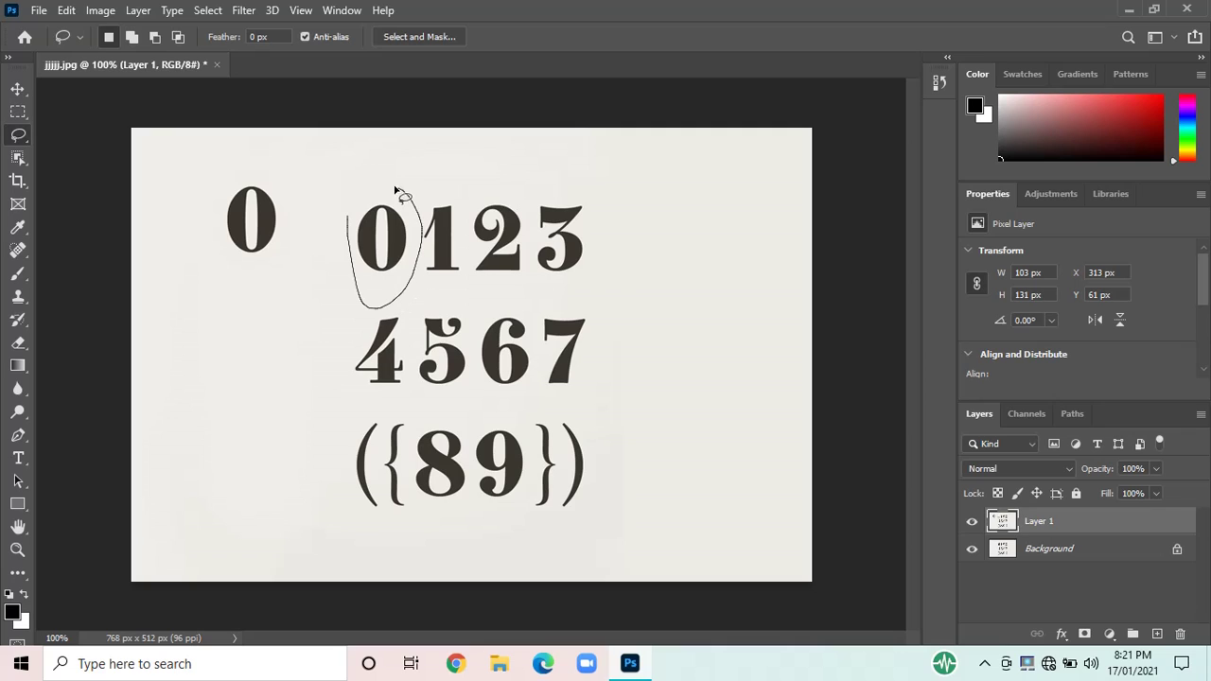
pyautogui.moveTo(349, 229); pyautogui.dragTo(351, 229)
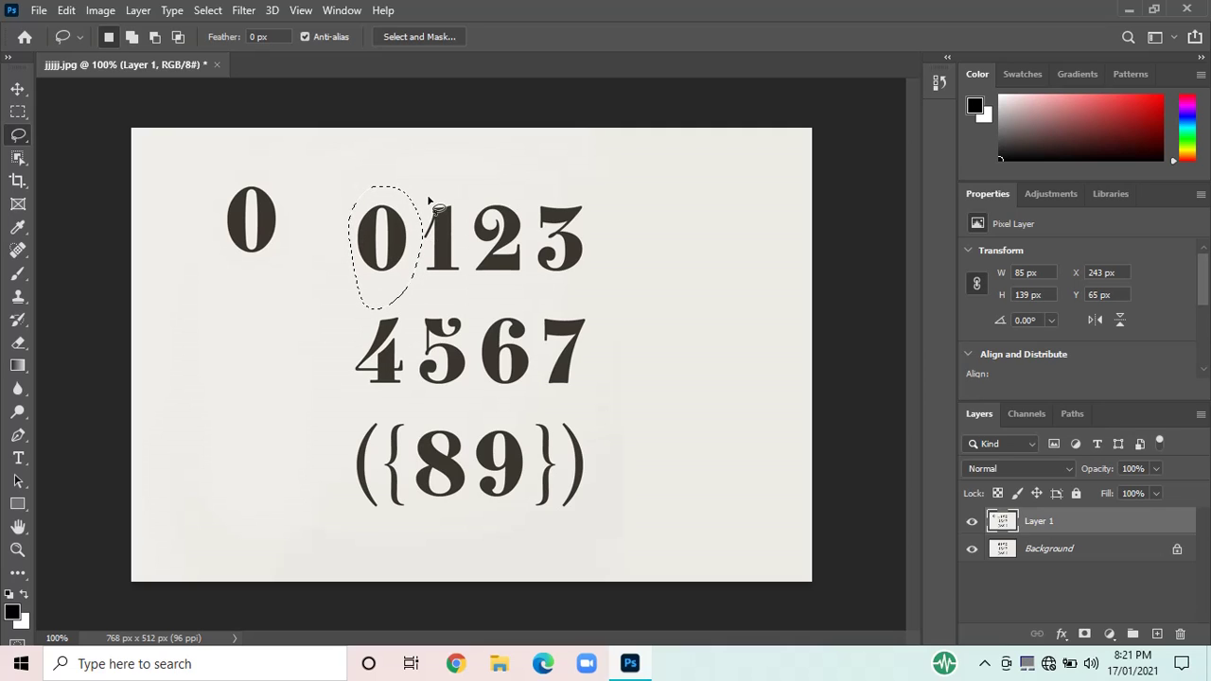
# Redraw the lasso selection over the original 0 and subtract most of the area near its top edge
pyautogui.moveTo(429, 201)
pyautogui.mouseDown()
pyautogui.moveTo(383, 192)
pyautogui.moveTo(361, 253)
pyautogui.mouseUp()
pyautogui.moveTo(419, 194); pyautogui.dragTo(419, 194)
pyautogui.moveTo(364, 244)
pyautogui.mouseDown()
pyautogui.moveTo(351, 280)
pyautogui.moveTo(351, 243)
pyautogui.mouseUp()
pyautogui.press('alt')
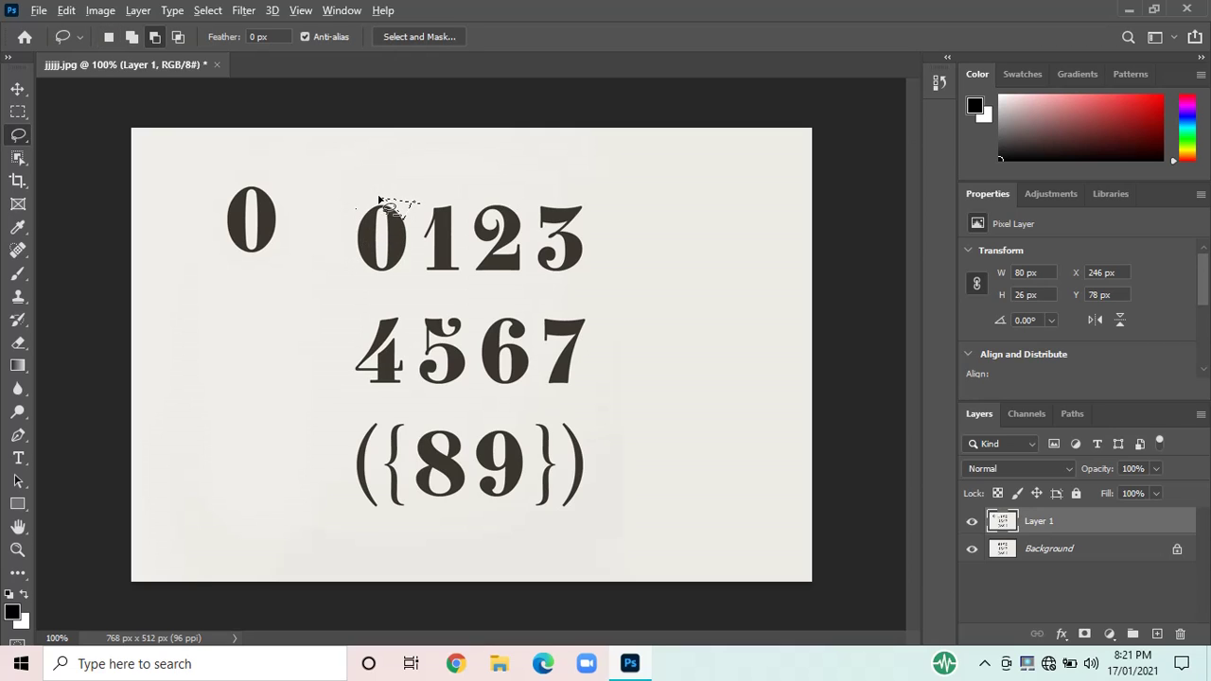
pyautogui.moveTo(379, 198)
pyautogui.mouseDown()
pyautogui.moveTo(334, 218)
pyautogui.moveTo(367, 304)
pyautogui.moveTo(401, 274)
pyautogui.moveTo(425, 212)
pyautogui.moveTo(378, 200)
pyautogui.mouseUp()
pyautogui.click(584, 258)
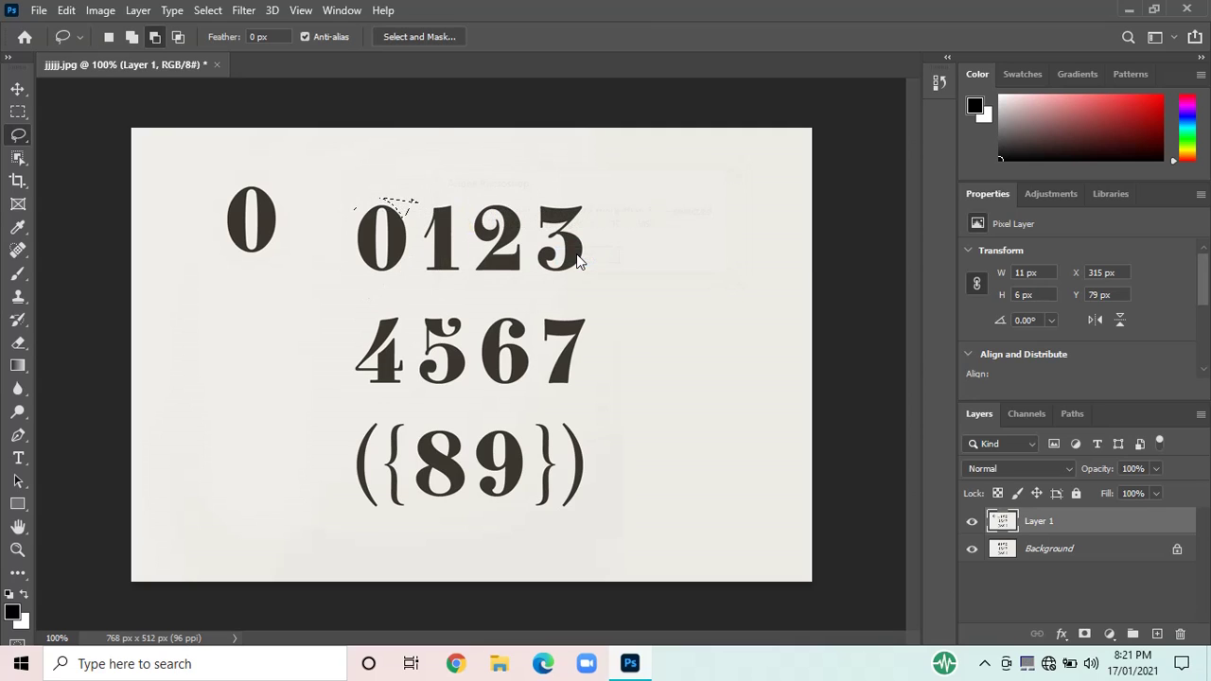
# Lasso the upper part of the original 0, about 93 by 71 px, and subtract the selection's lower-left area
pyautogui.moveTo(383, 205)
pyautogui.mouseDown()
pyautogui.moveTo(337, 255)
pyautogui.moveTo(413, 214)
pyautogui.moveTo(410, 200)
pyautogui.moveTo(373, 201)
pyautogui.mouseUp()
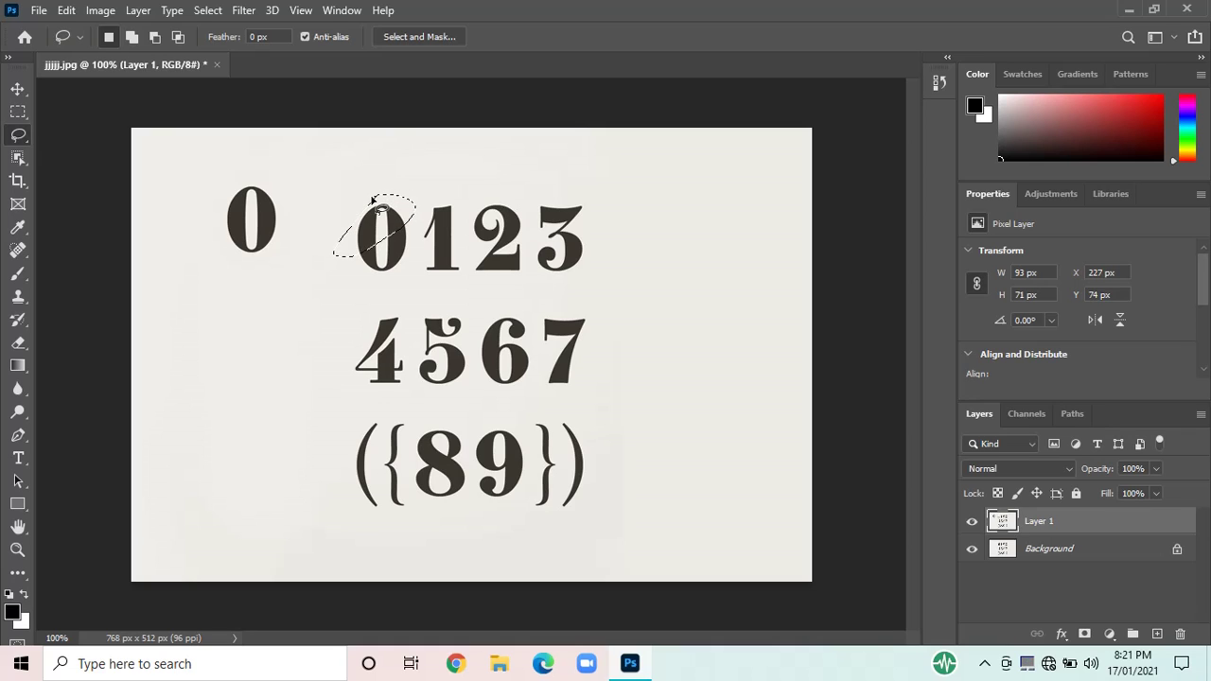
pyautogui.press('alt')
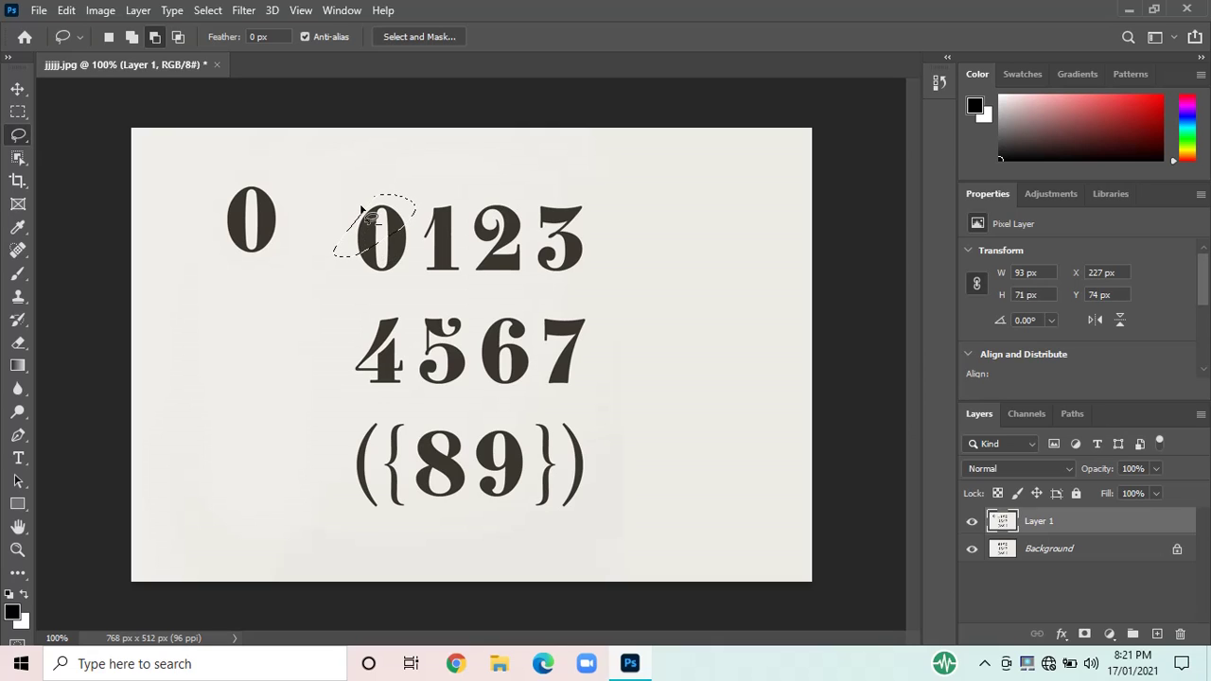
pyautogui.moveTo(382, 254); pyautogui.dragTo(382, 254)
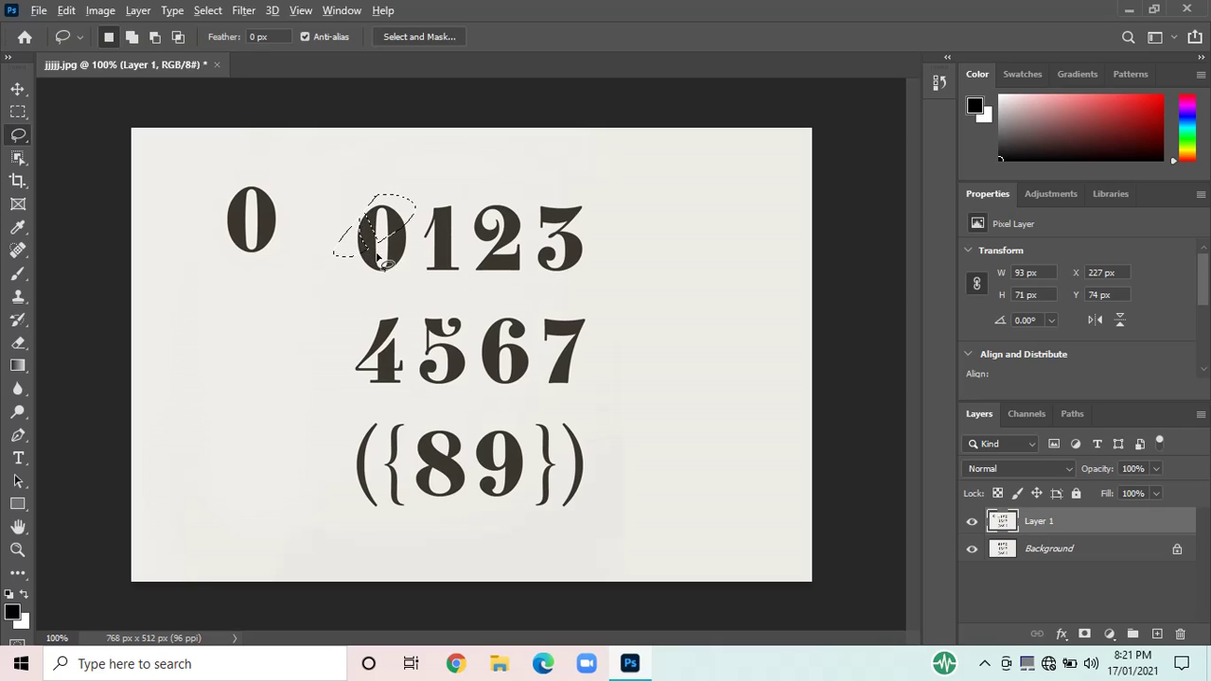
pyautogui.press('alt')
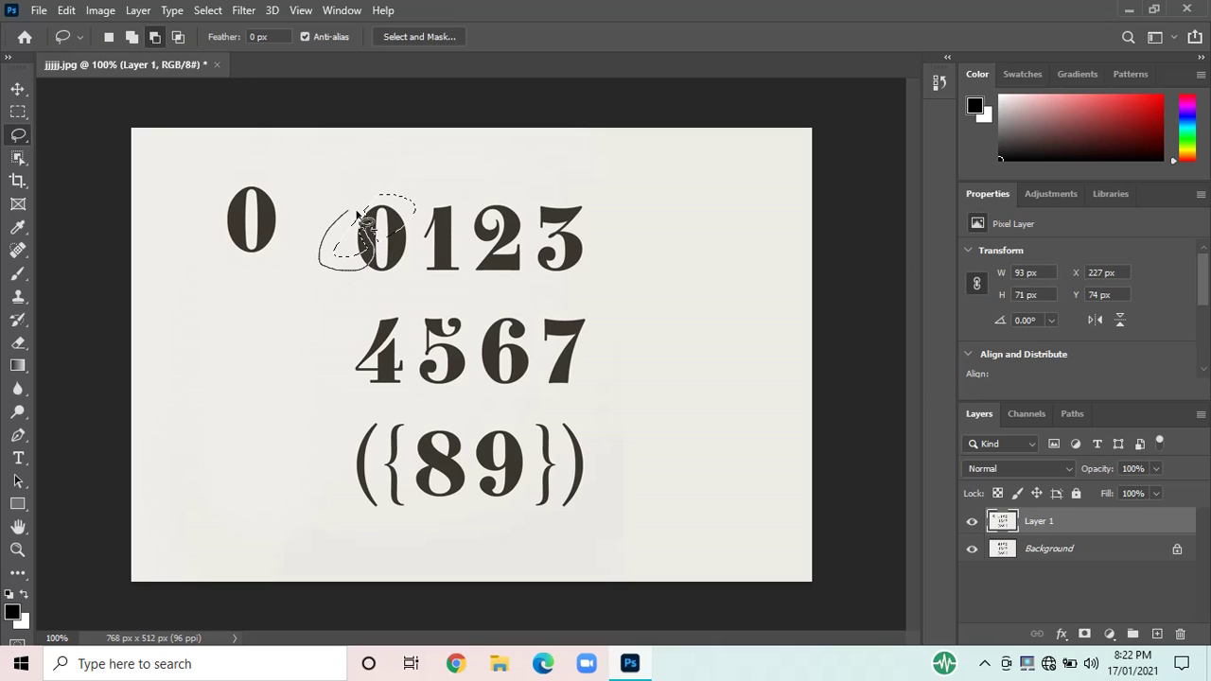
pyautogui.moveTo(339, 216)
pyautogui.mouseDown()
pyautogui.moveTo(343, 227)
pyautogui.moveTo(334, 220)
pyautogui.mouseUp()
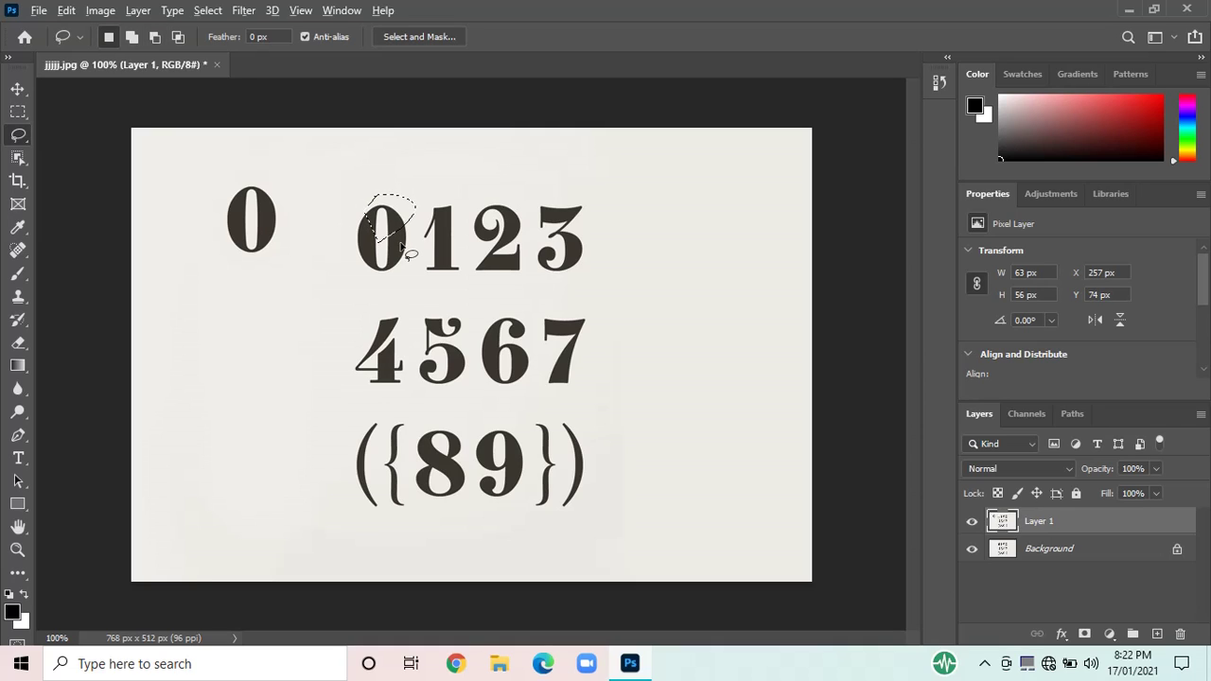
# Subtract the lower tip of the selection so that it covers only the top of the original 0
pyautogui.press('alt')
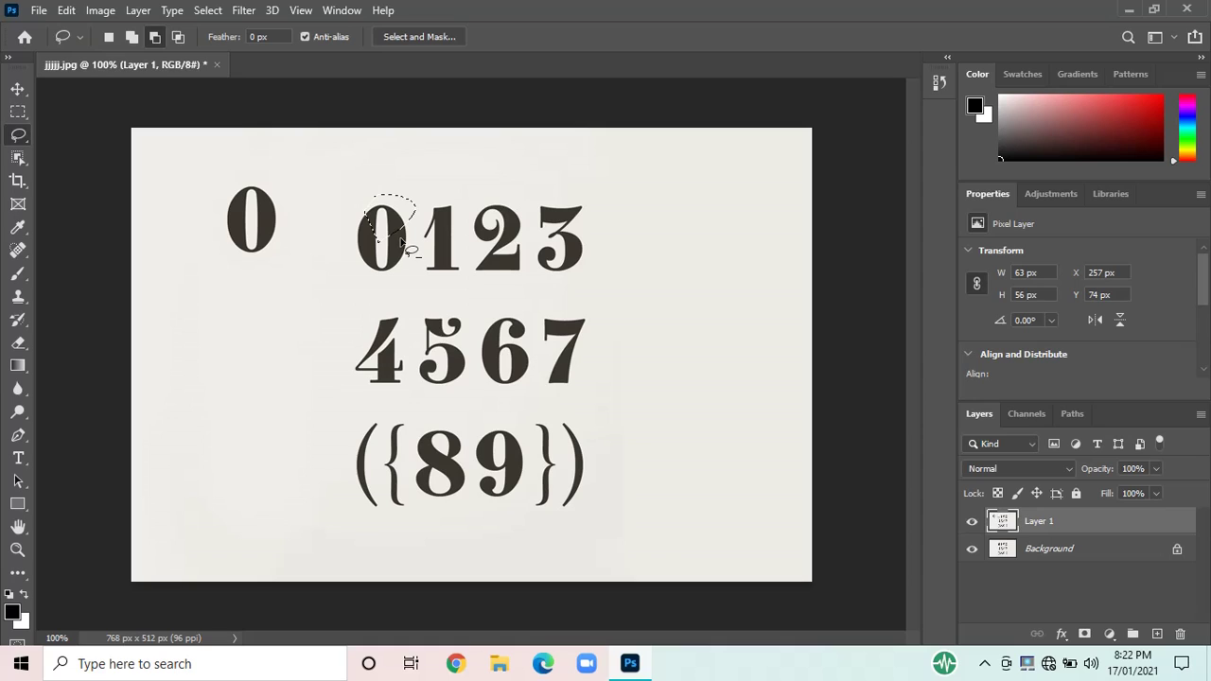
pyautogui.moveTo(383, 232)
pyautogui.mouseDown()
pyautogui.moveTo(363, 247)
pyautogui.moveTo(383, 266)
pyautogui.moveTo(411, 255)
pyautogui.mouseUp()
pyautogui.moveTo(409, 254); pyautogui.dragTo(407, 252)
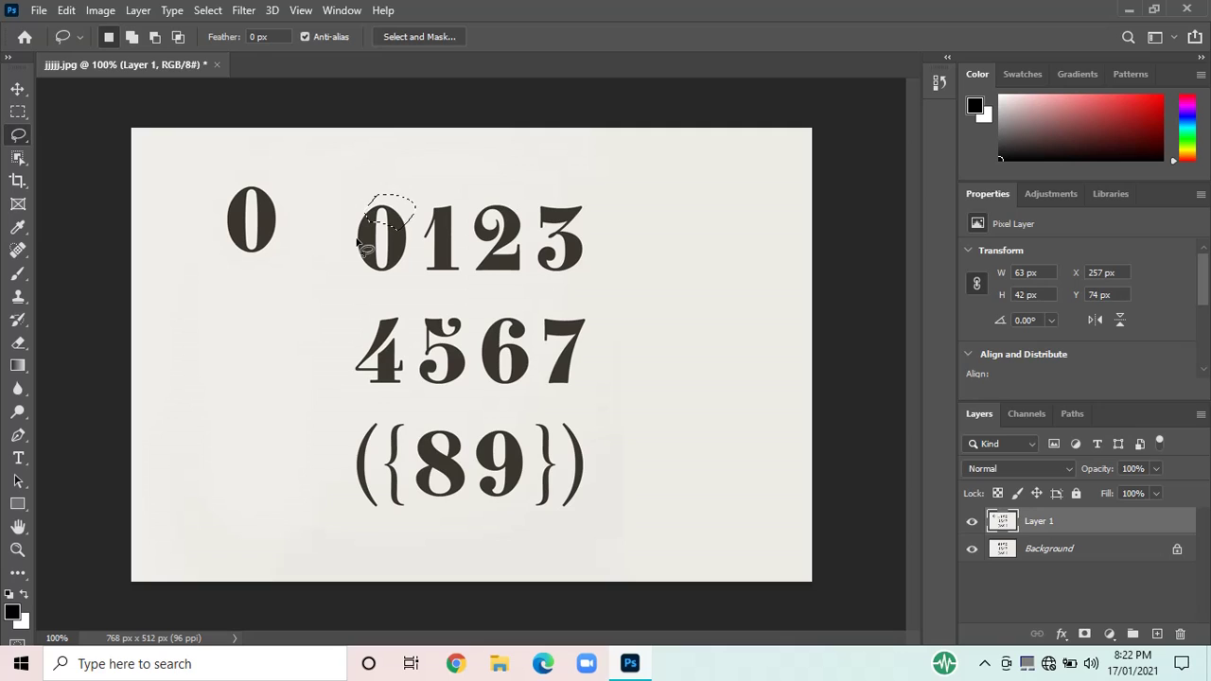
# Add the rest of the original 0 to the lasso selection so that it encloses the whole digit
pyautogui.press('shift')
pyautogui.press('shift')
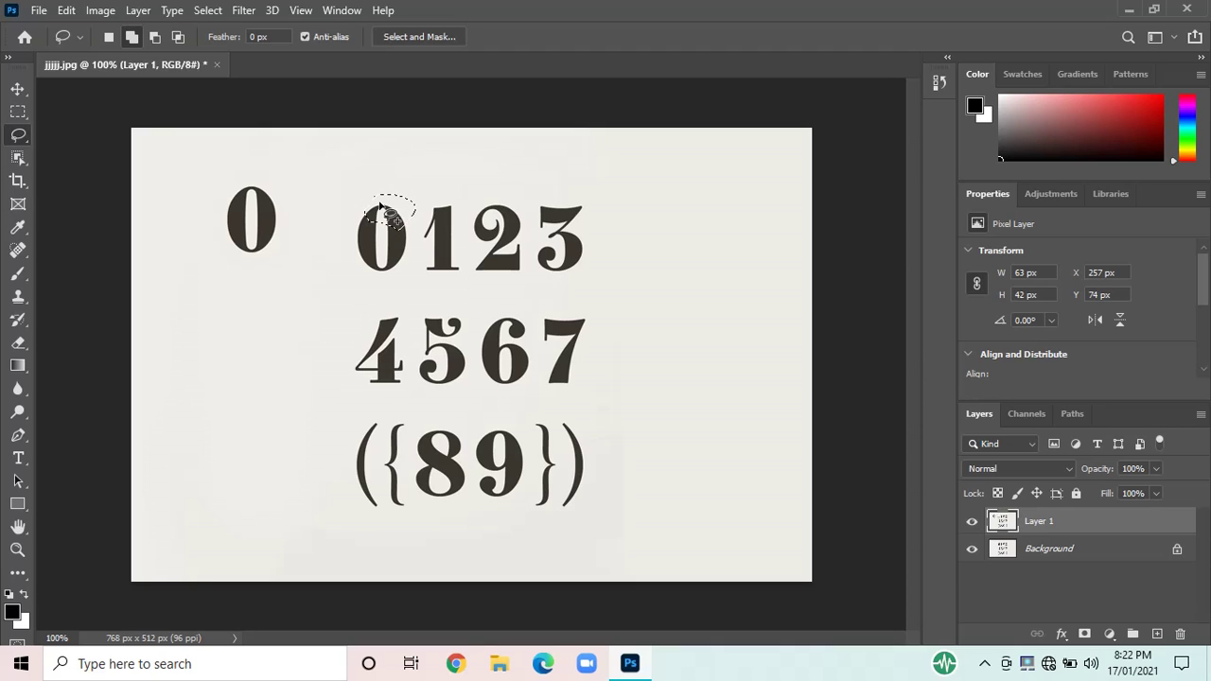
pyautogui.moveTo(360, 216)
pyautogui.mouseDown()
pyautogui.moveTo(351, 253)
pyautogui.moveTo(363, 275)
pyautogui.moveTo(395, 275)
pyautogui.moveTo(414, 226)
pyautogui.mouseUp()
pyautogui.moveTo(371, 209); pyautogui.dragTo(370, 208)
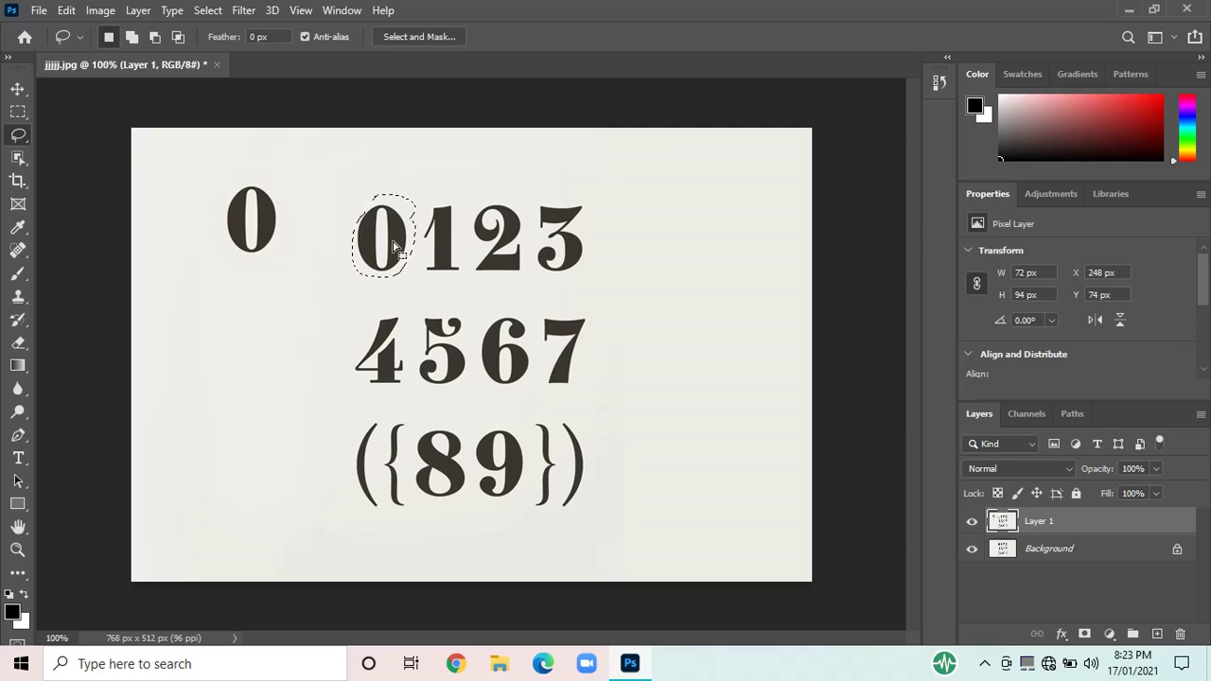
# Clear the selection and outline the copied 0 with a Polygonal Lasso selection about 126 by 143 px
pyautogui.rightClick(24, 139)
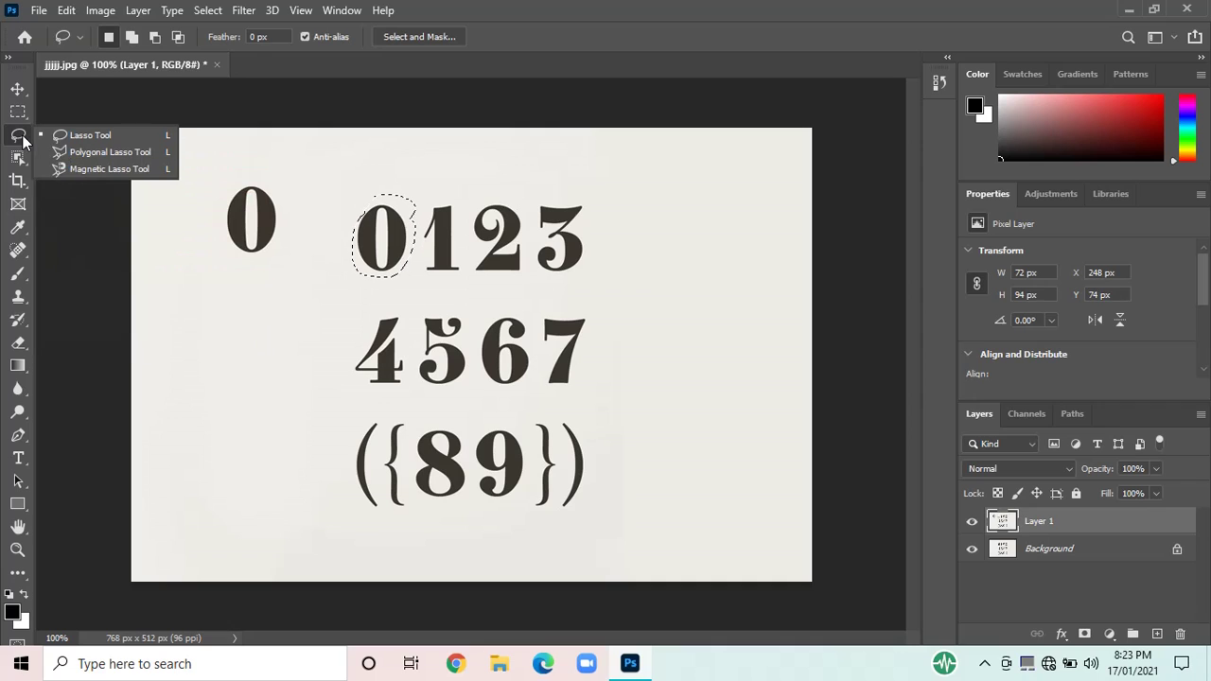
pyautogui.click(73, 151)
pyautogui.hotkey('ctrl', 'd')
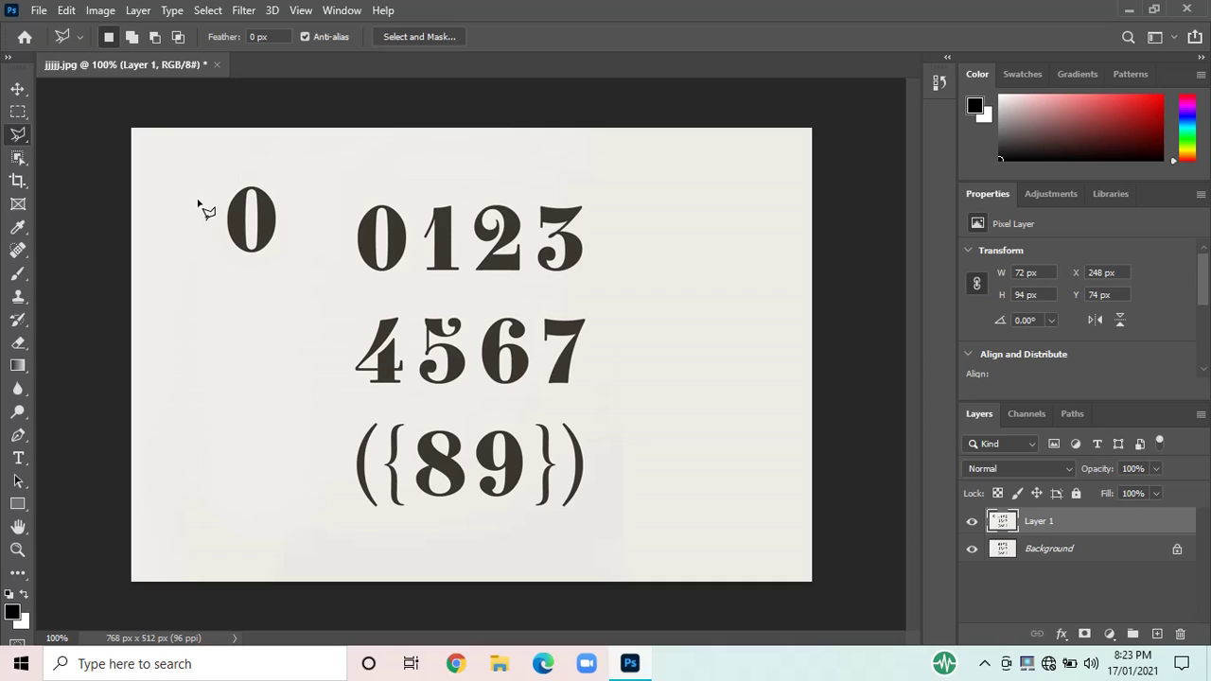
pyautogui.click(262, 217)
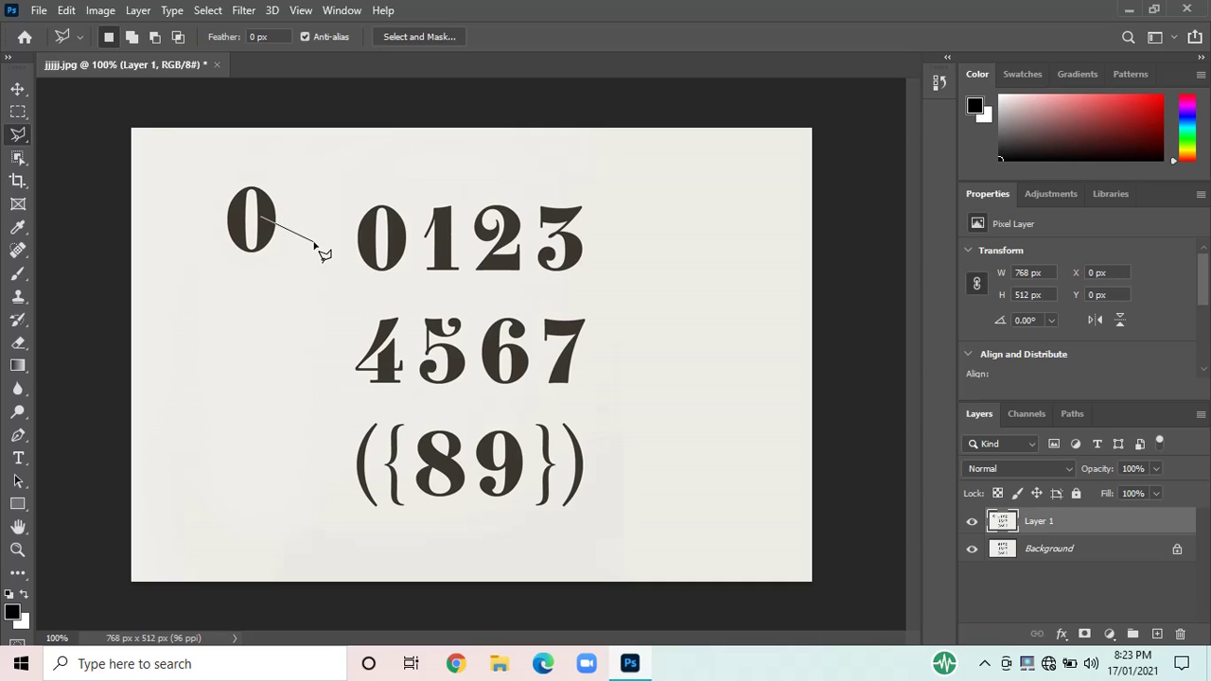
pyautogui.click(314, 242)
pyautogui.click(232, 288)
pyautogui.click(202, 220)
pyautogui.click(250, 161)
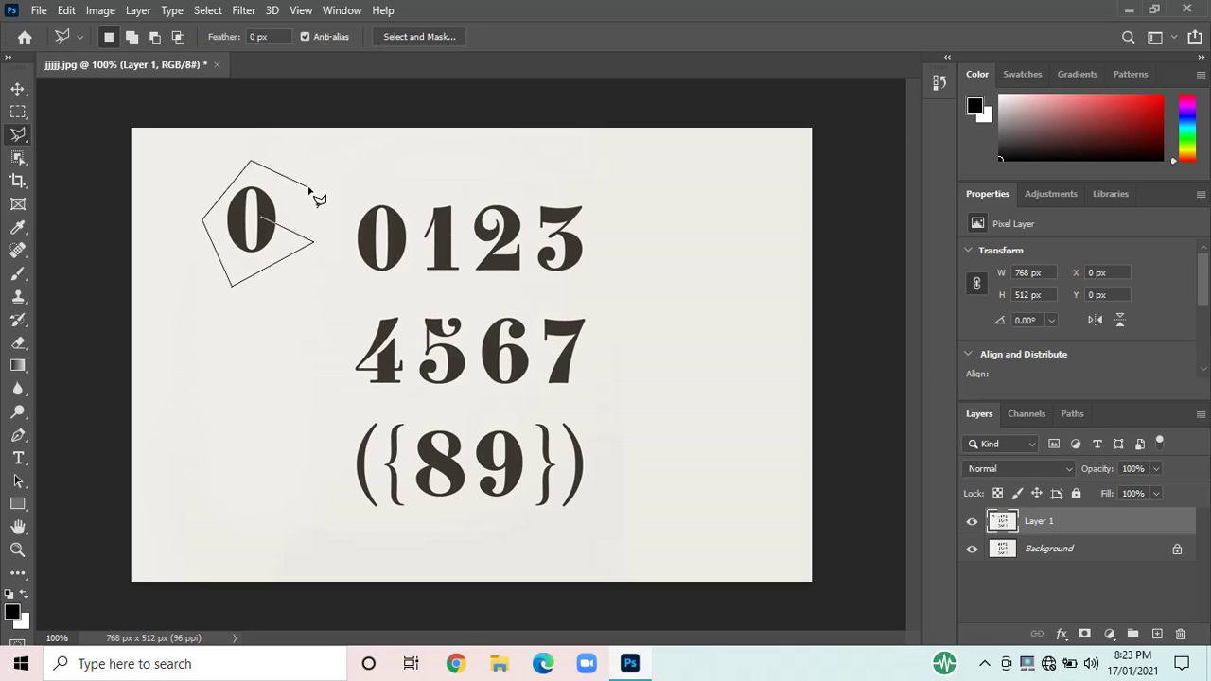
pyautogui.click(308, 188)
pyautogui.doubleClick(263, 217)
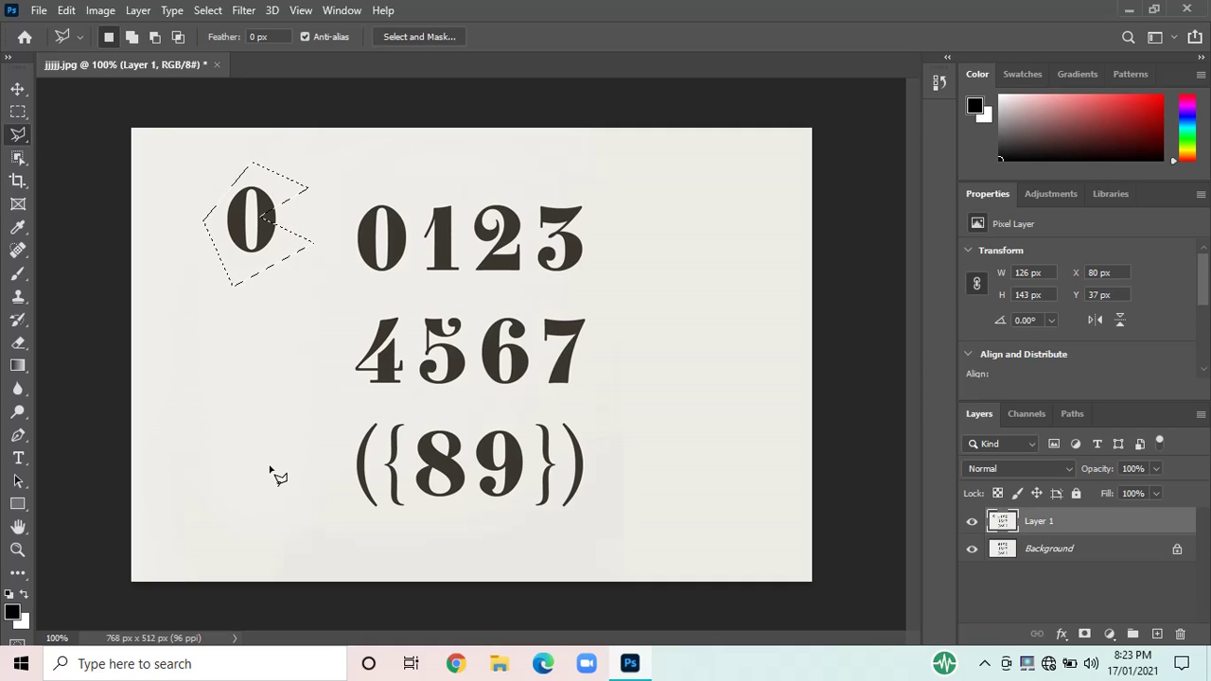
# Replace the polygon with a triangular Polygonal Lasso selection, about 94 by 95 px, below the copied 0
pyautogui.hotkey('ctrl', 'd')
pyautogui.click(230, 384)
pyautogui.click(262, 314)
pyautogui.click(313, 395)
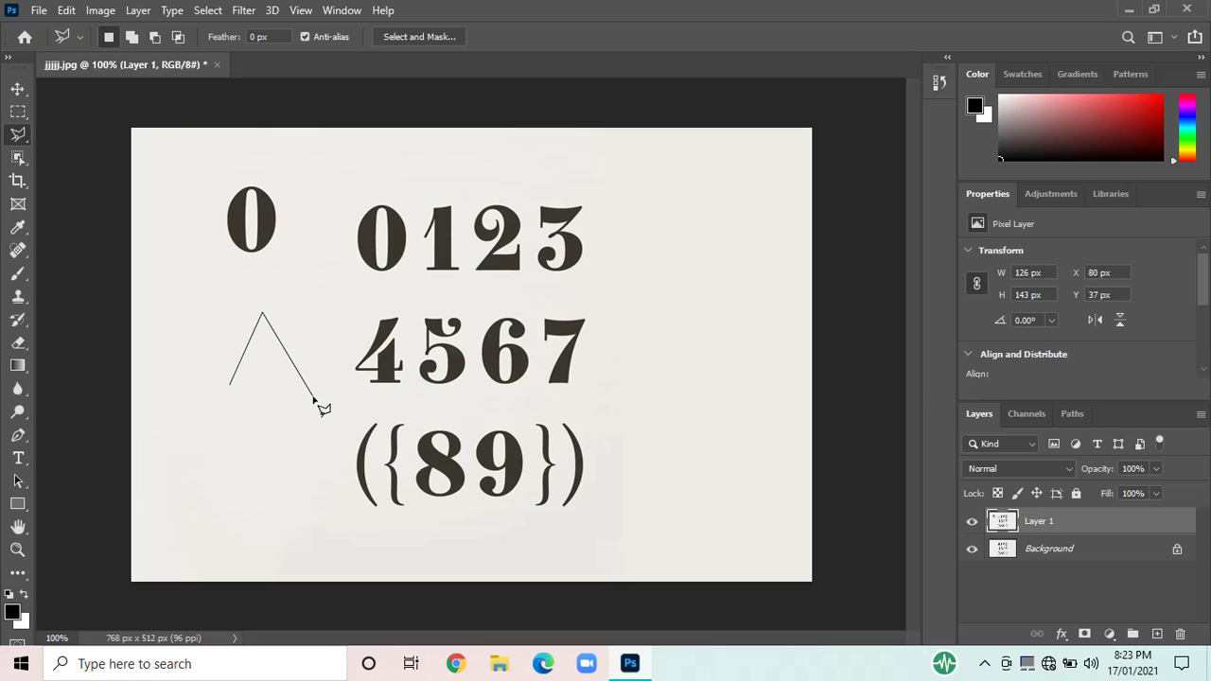
pyautogui.click(229, 385)
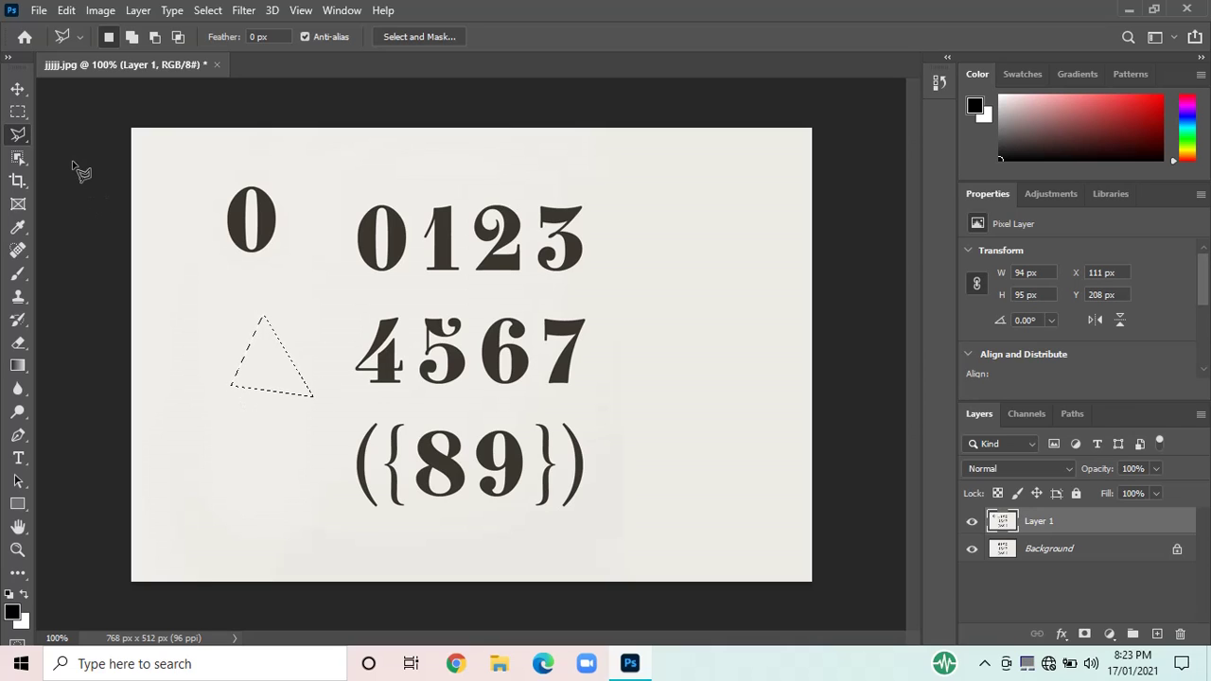
# Select the copied 0 along its outer edge with the Magnetic Lasso
pyautogui.rightClick(19, 135)
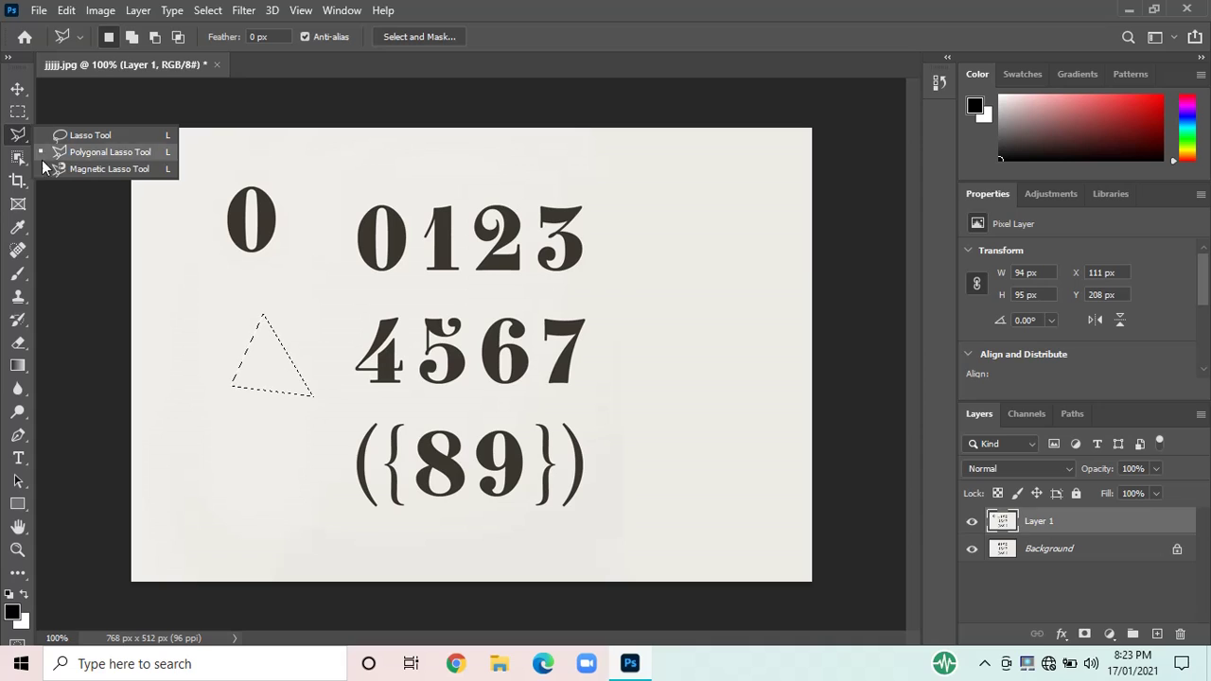
pyautogui.click(58, 166)
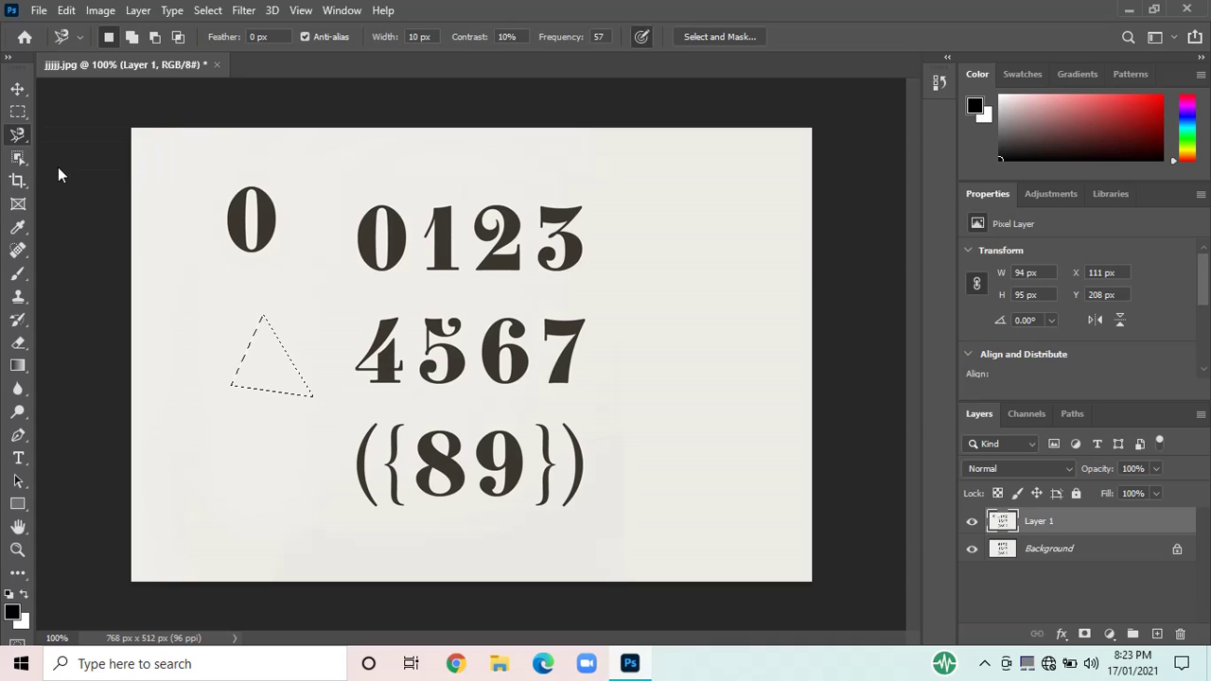
pyautogui.click(246, 185)
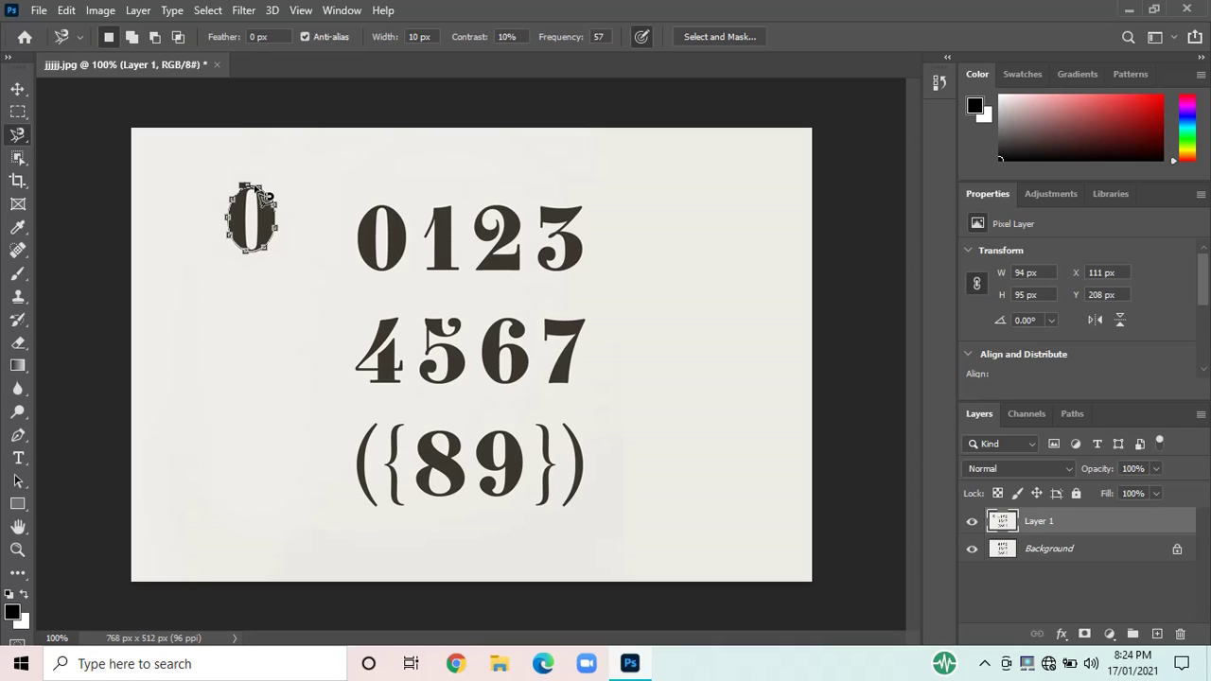
pyautogui.click(266, 195)
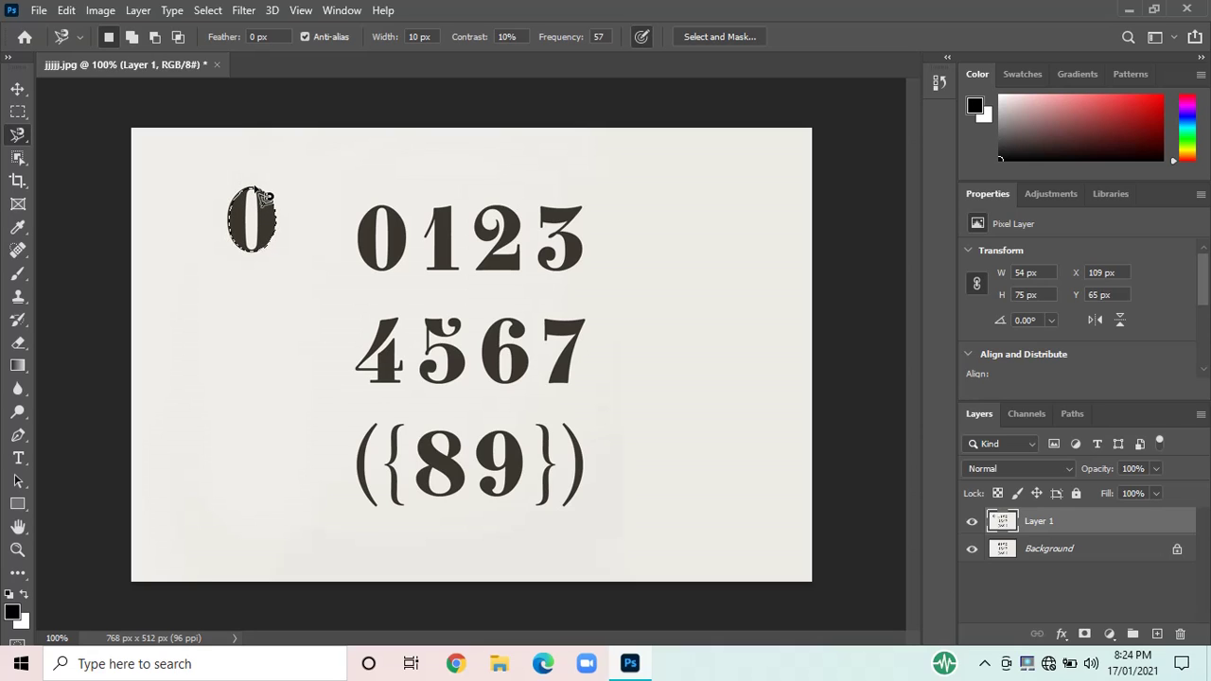
# Subtract the copied 0's inner opening from the Magnetic Lasso selection and move the selected digit down to about X 103, Y 157 px
pyautogui.press('alt')
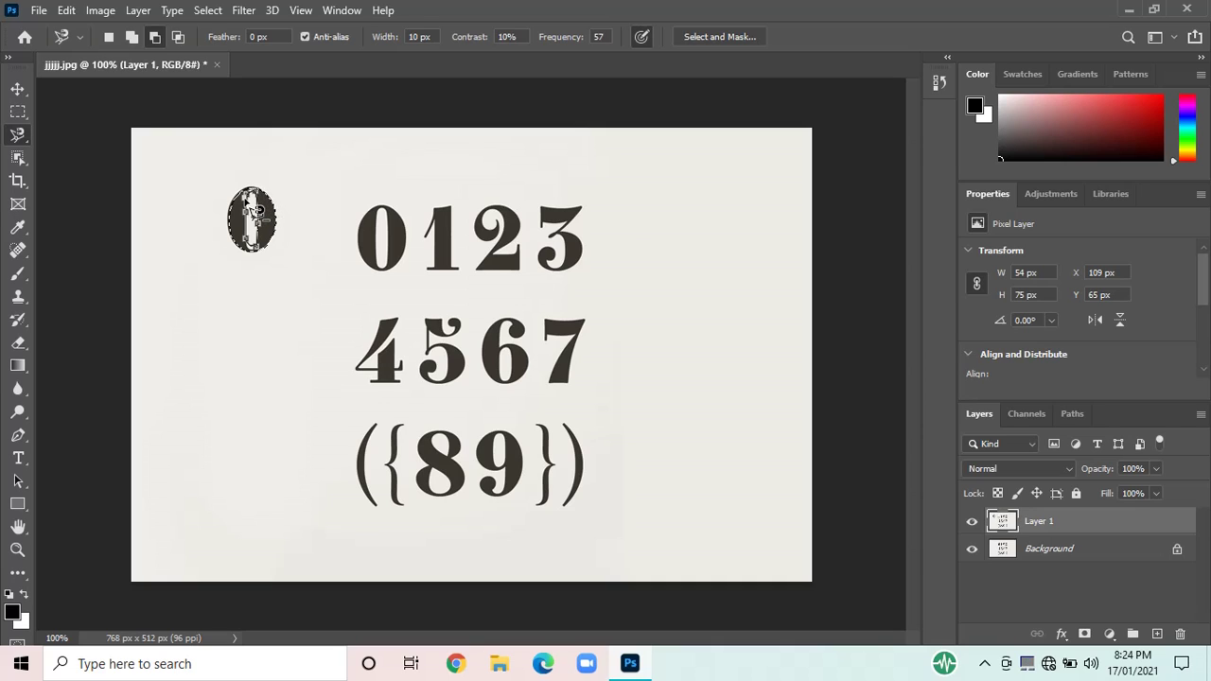
pyautogui.click(253, 209)
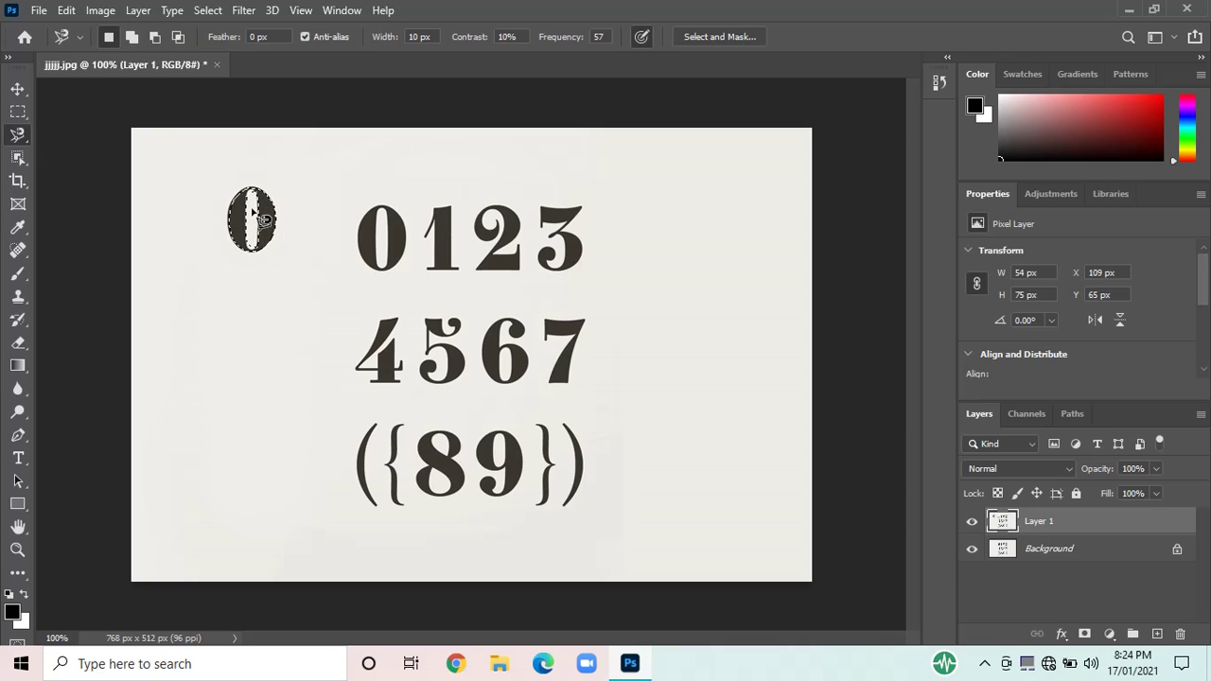
pyautogui.click(19, 91)
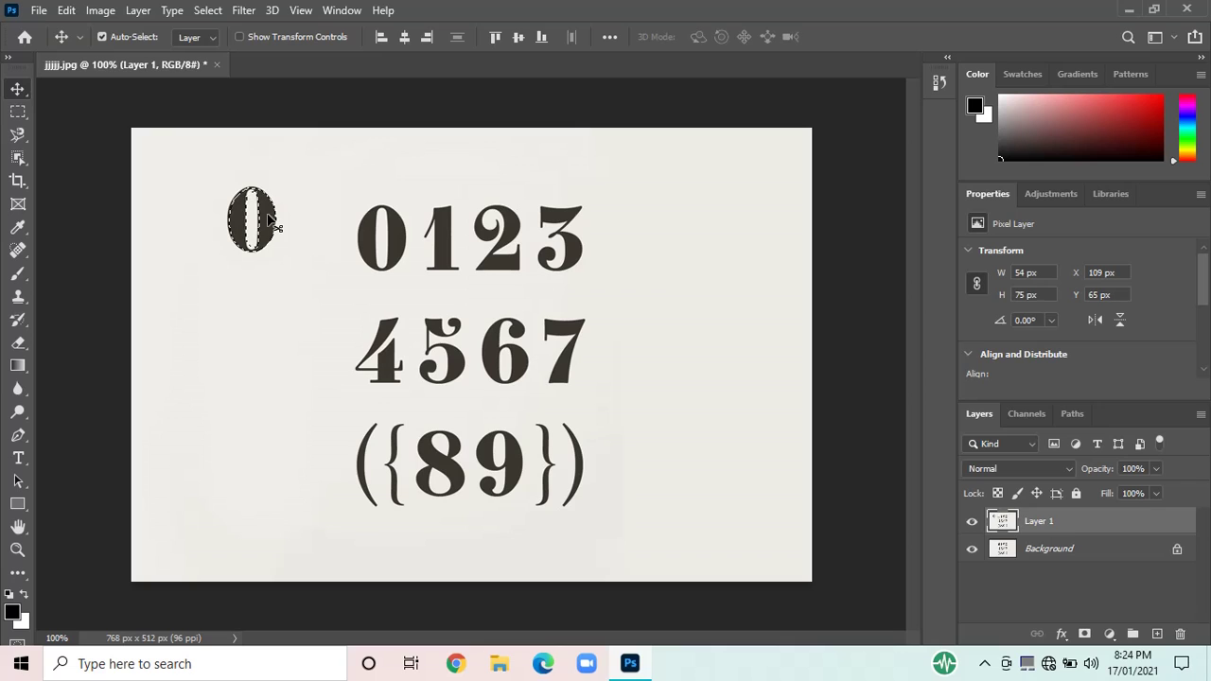
pyautogui.moveTo(267, 219); pyautogui.dragTo(296, 299)
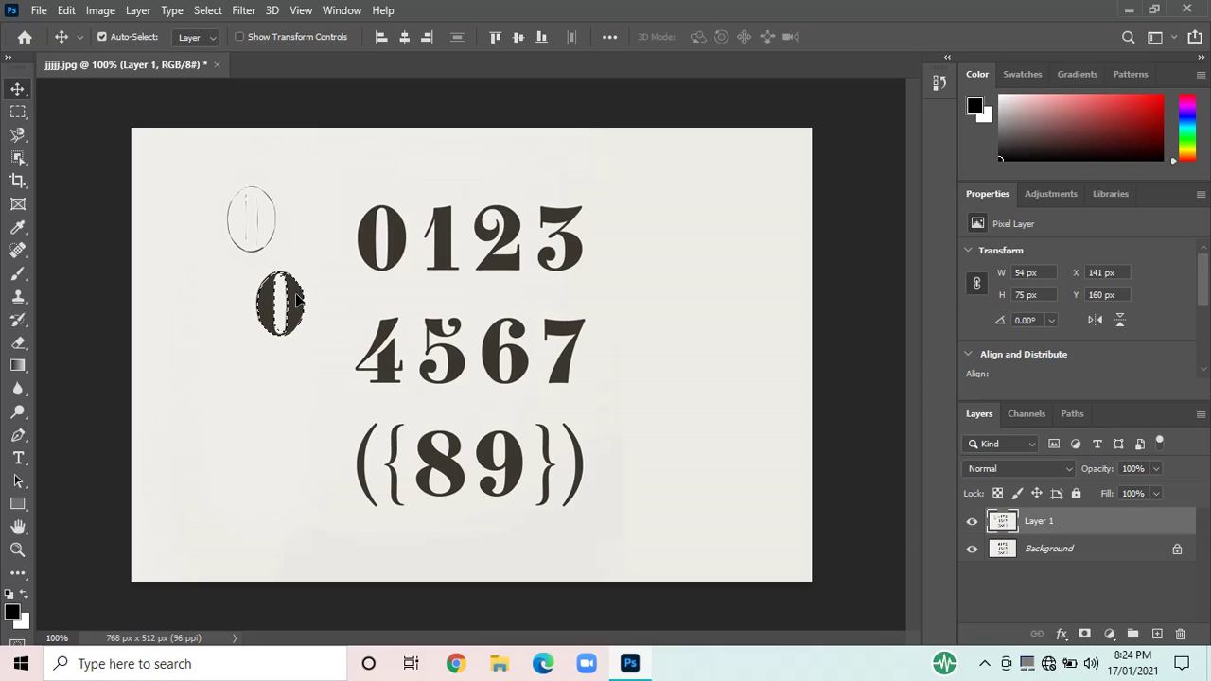
pyautogui.moveTo(296, 299); pyautogui.dragTo(264, 297)
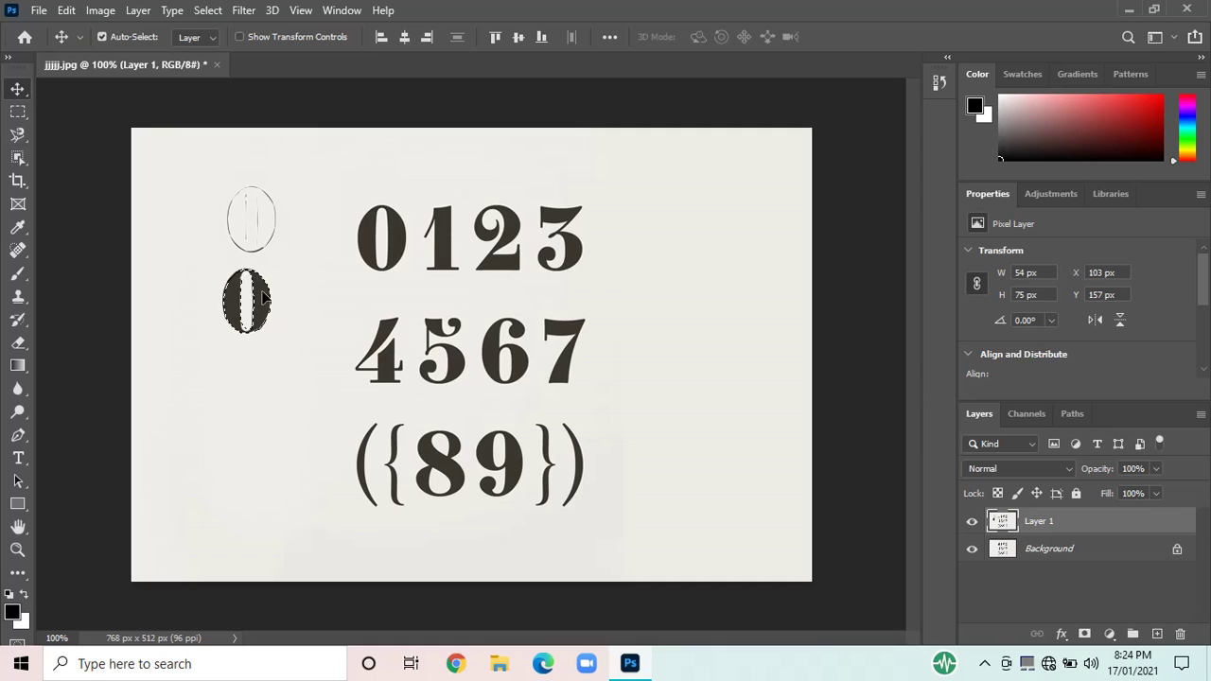
# Select the 4 with the Object Selection tool and move it down and outward to about X 160, Y 245 px
pyautogui.click(18, 157)
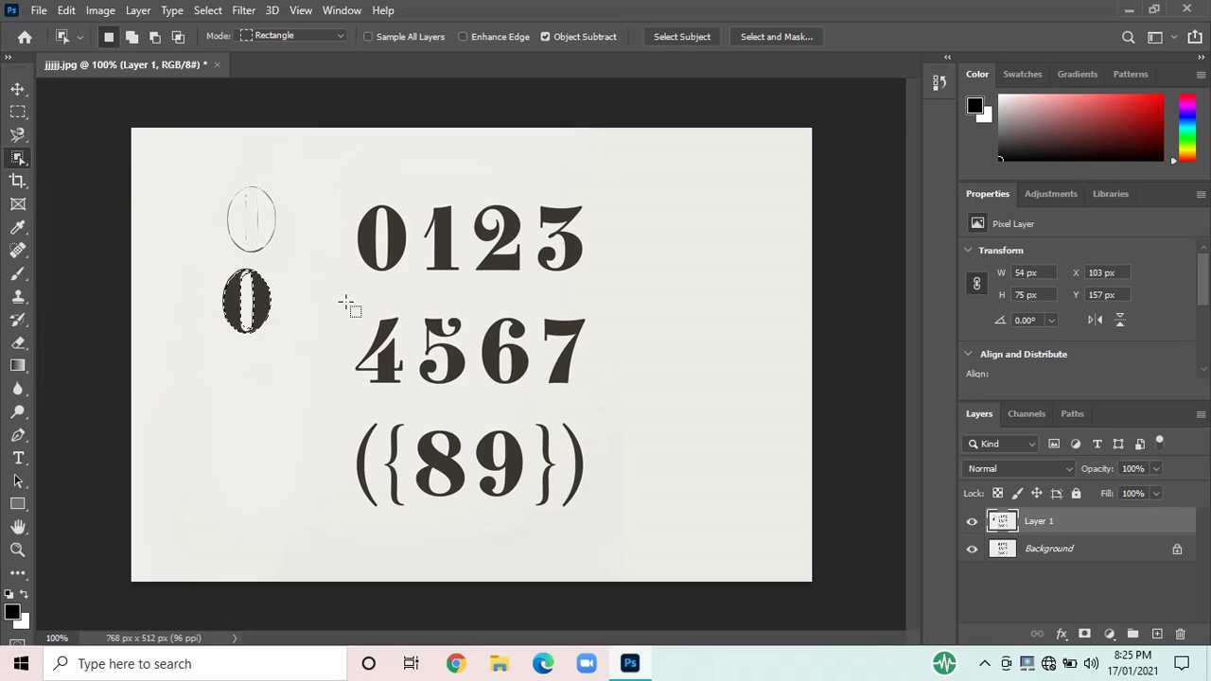
pyautogui.moveTo(336, 303); pyautogui.dragTo(413, 396)
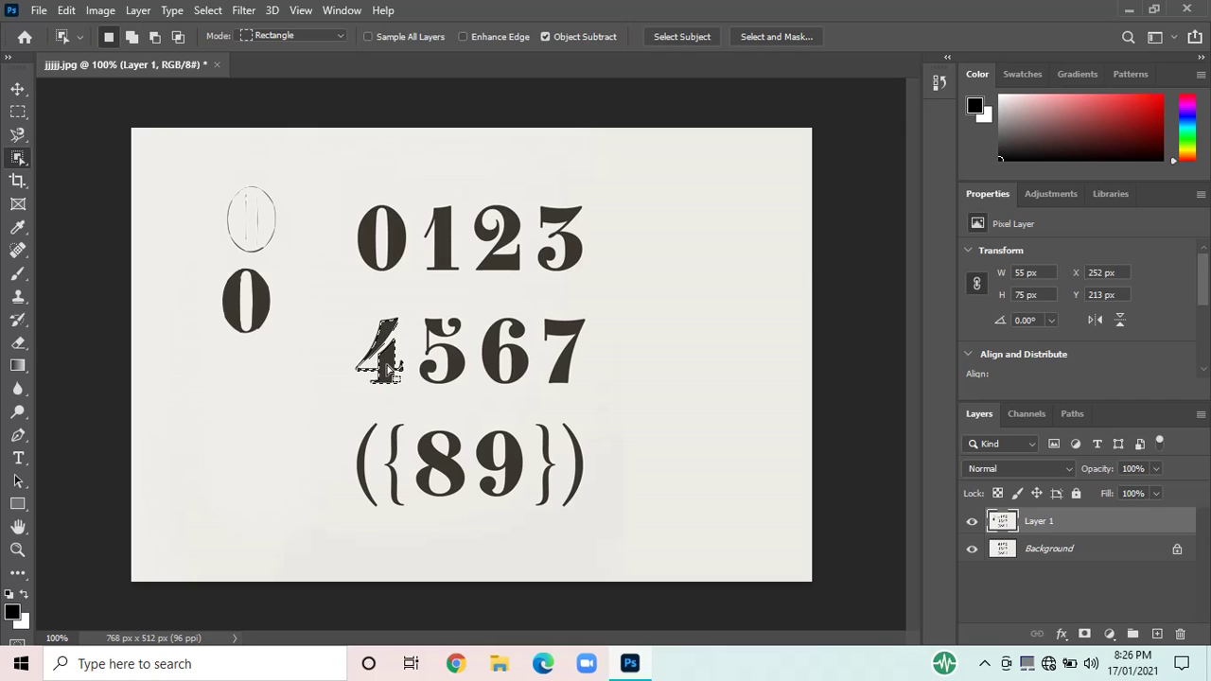
pyautogui.click(21, 89)
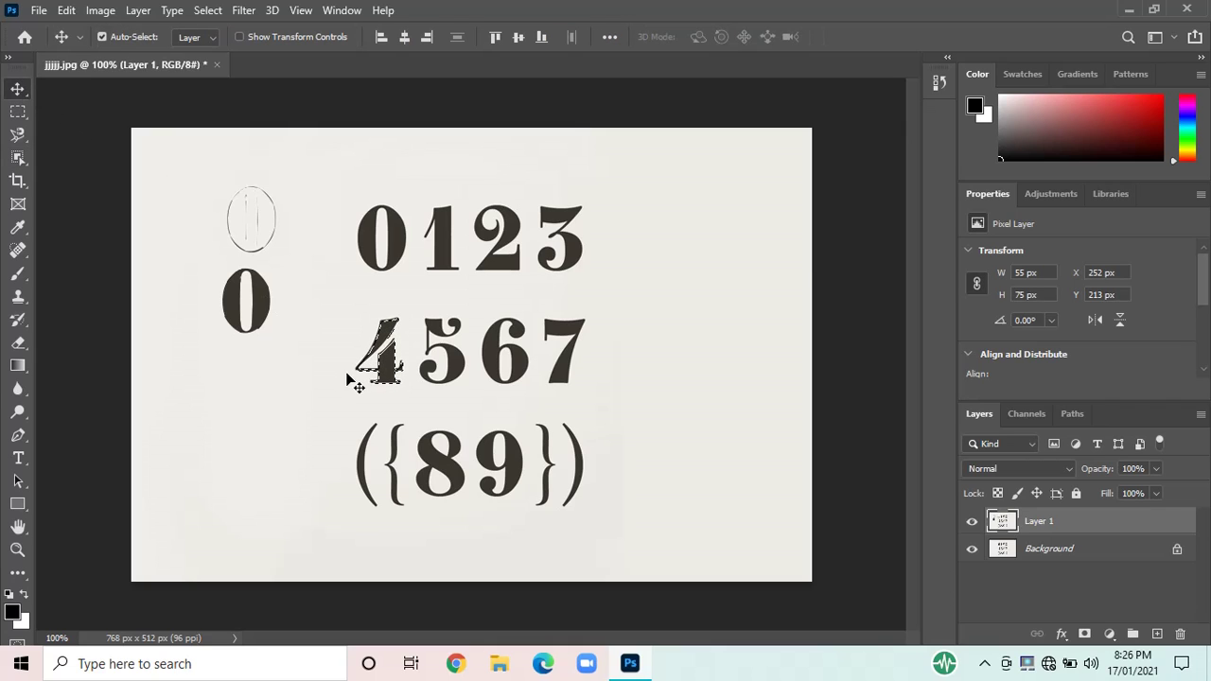
pyautogui.moveTo(386, 365); pyautogui.dragTo(299, 395)
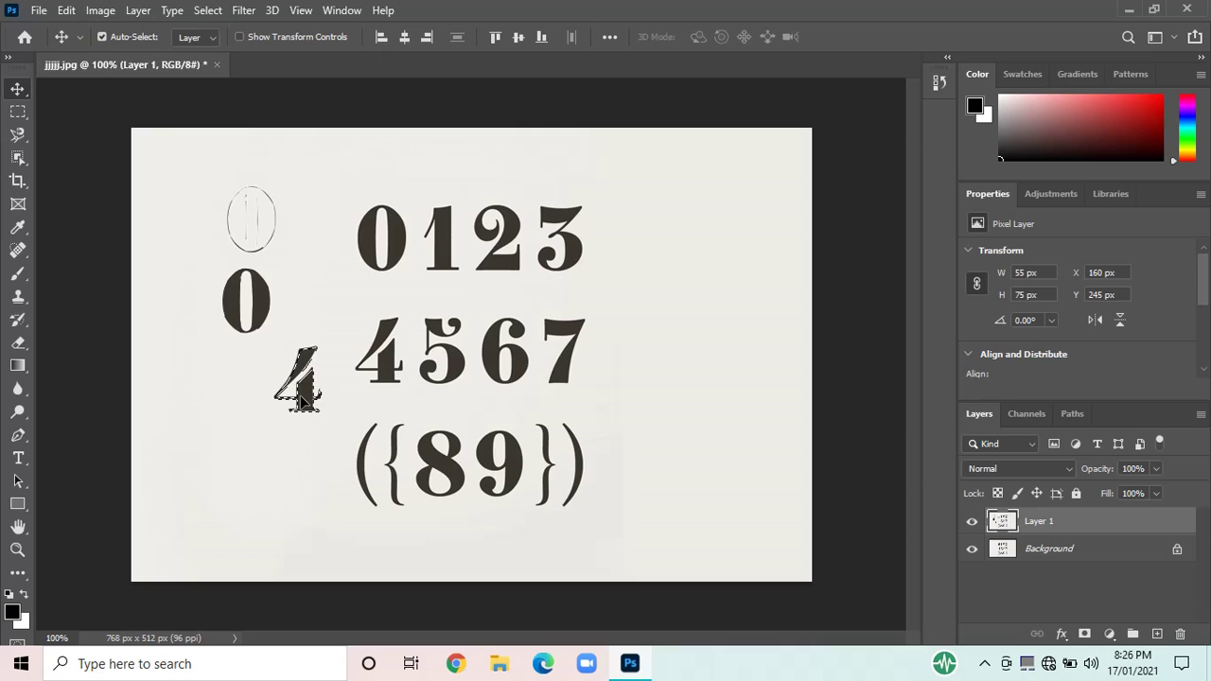
# Copy the selected 4 onto a new layer
pyautogui.press('ctrl')
pyautogui.press('ctrl')
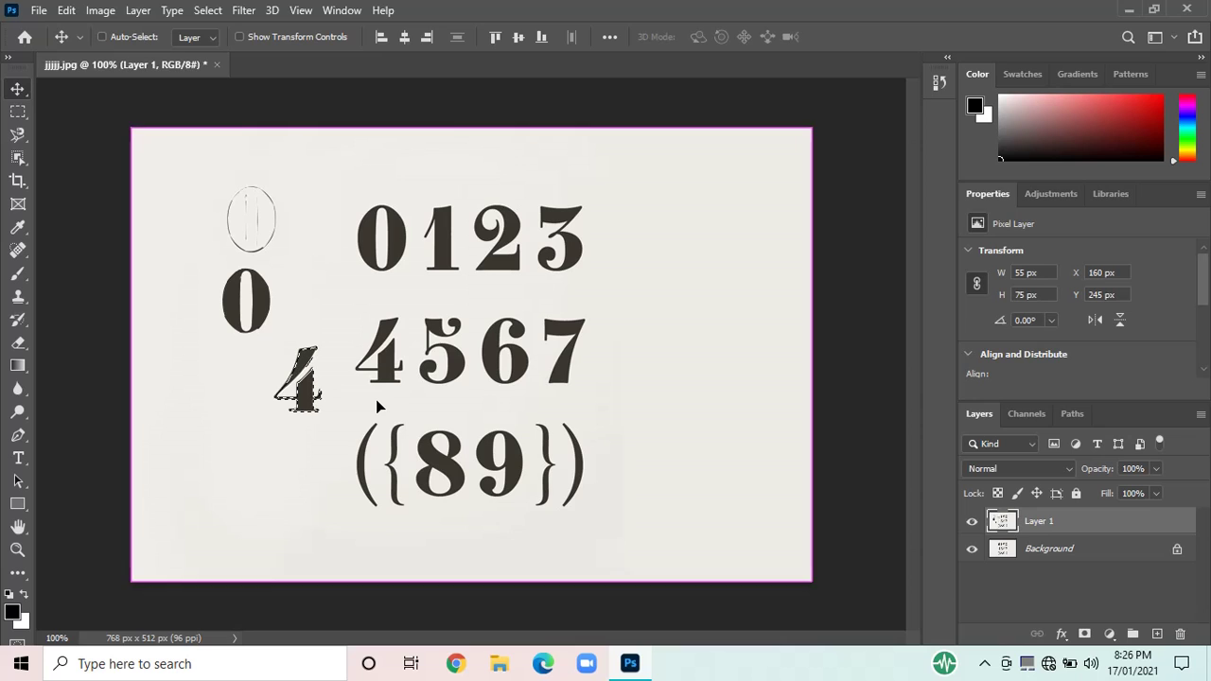
pyautogui.hotkey('ctrl', 'j')
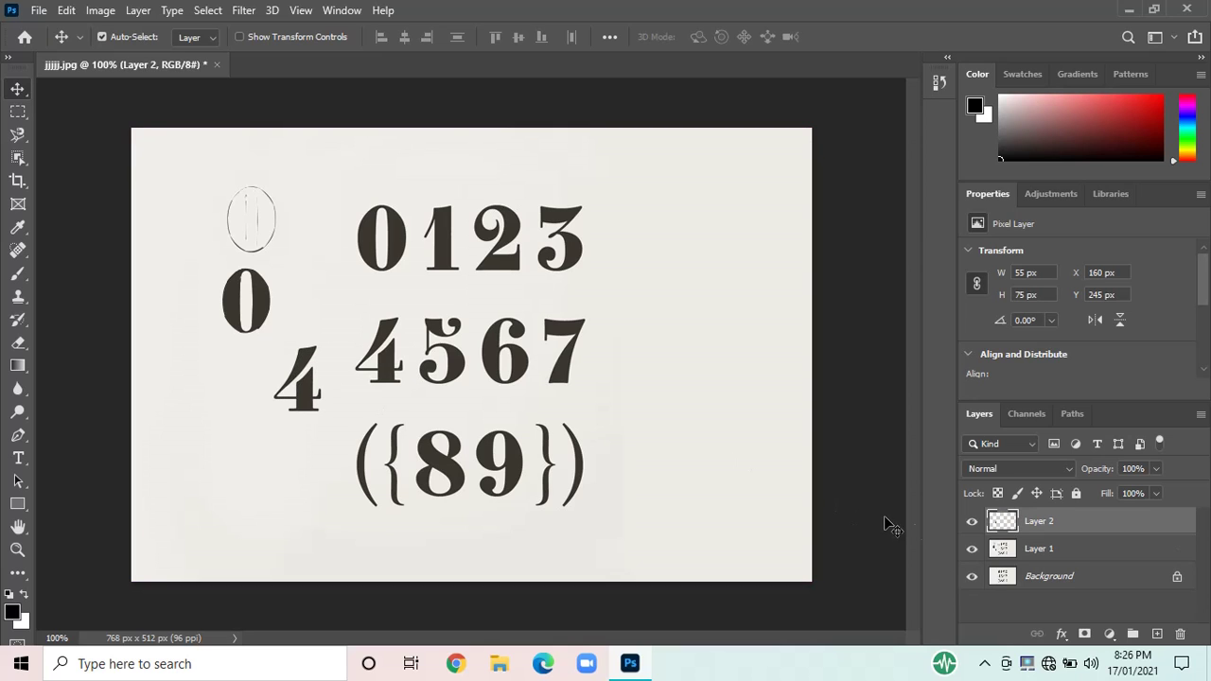
# Hide Layer 1 and the Background to view the 4 on its own layer, and show both layers again
pyautogui.click(970, 550)
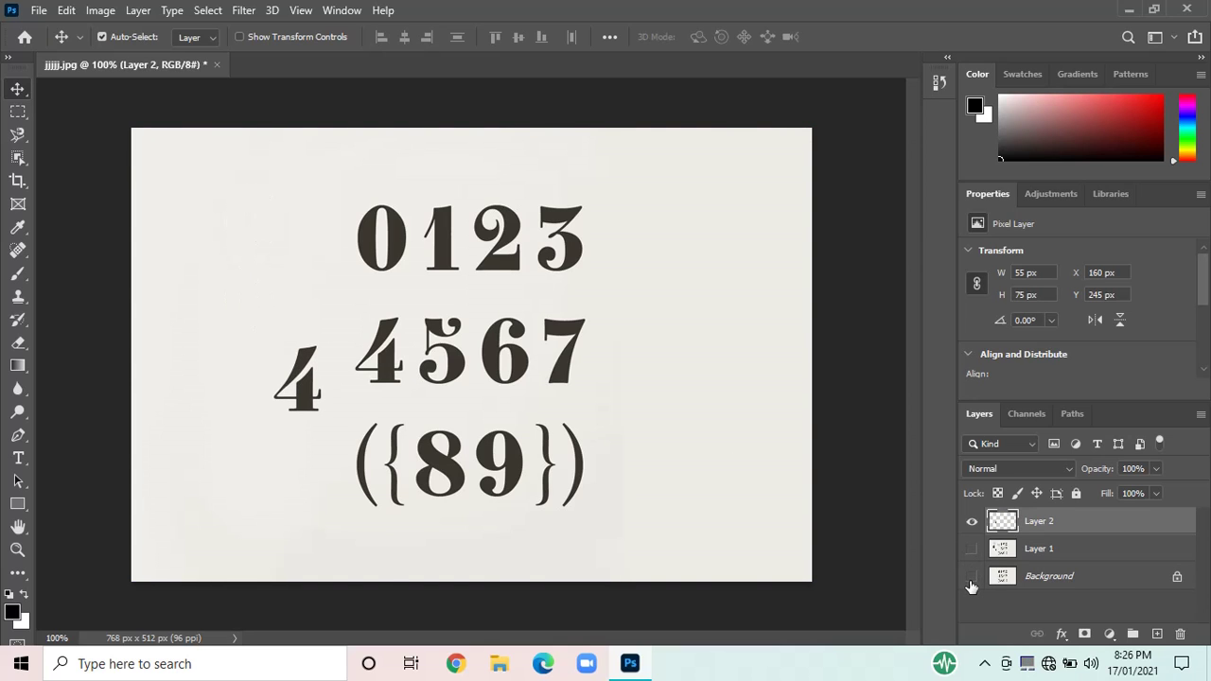
pyautogui.click(972, 577)
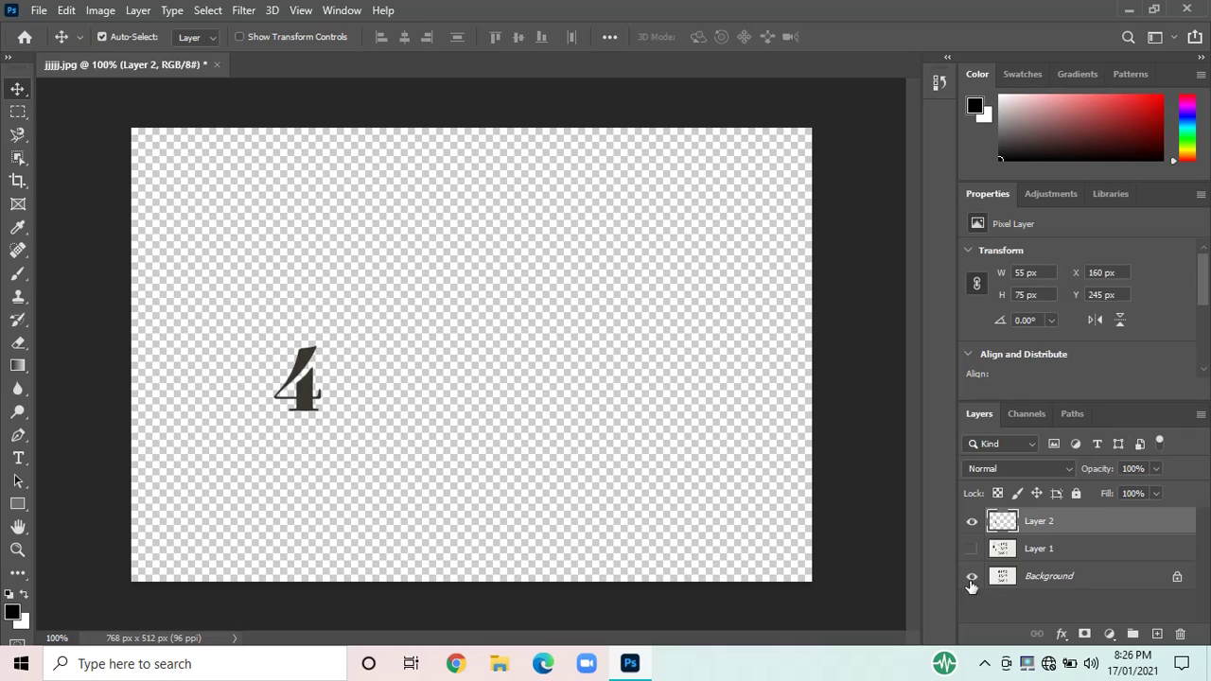
pyautogui.click(971, 577)
pyautogui.click(970, 550)
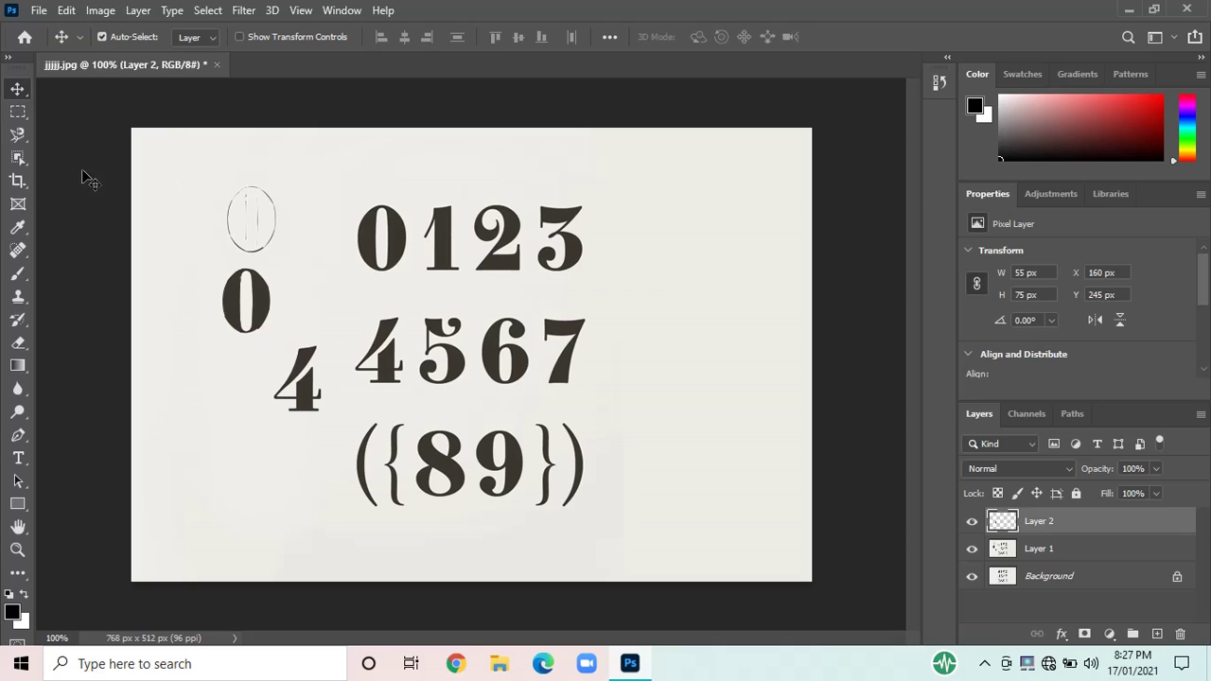
# Try cropping the image around the original 0 to about 87 by 118 px, and undo the crop
pyautogui.click(18, 180)
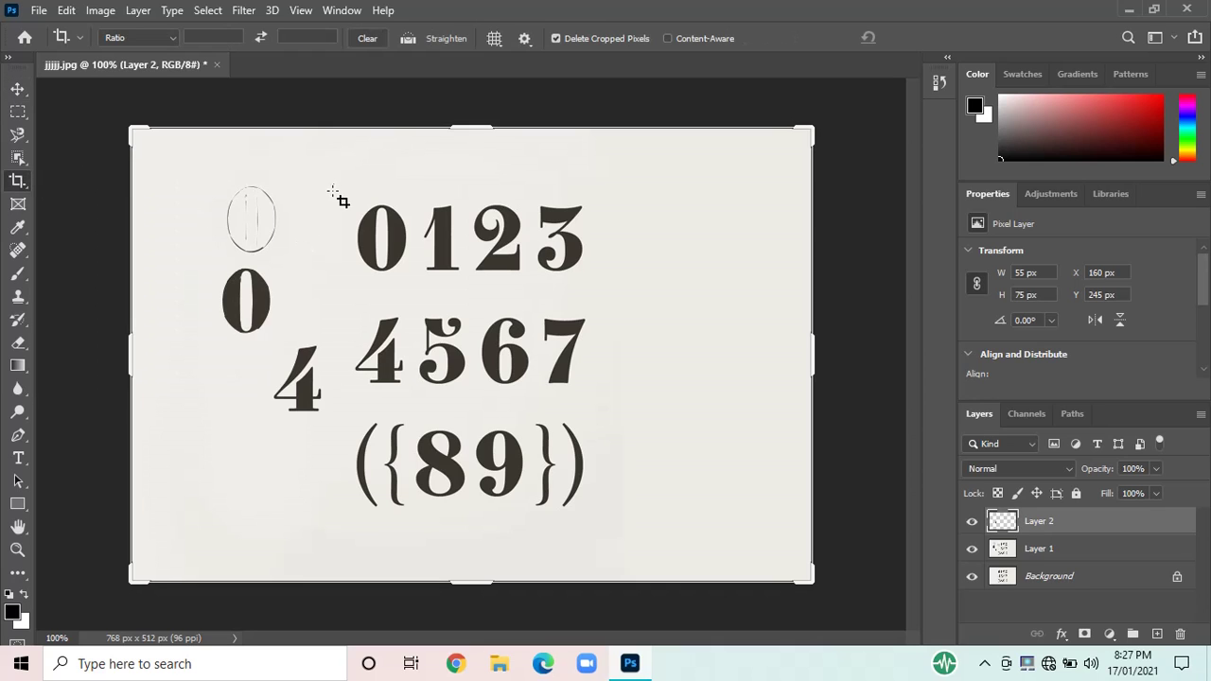
pyautogui.moveTo(335, 189); pyautogui.dragTo(414, 295)
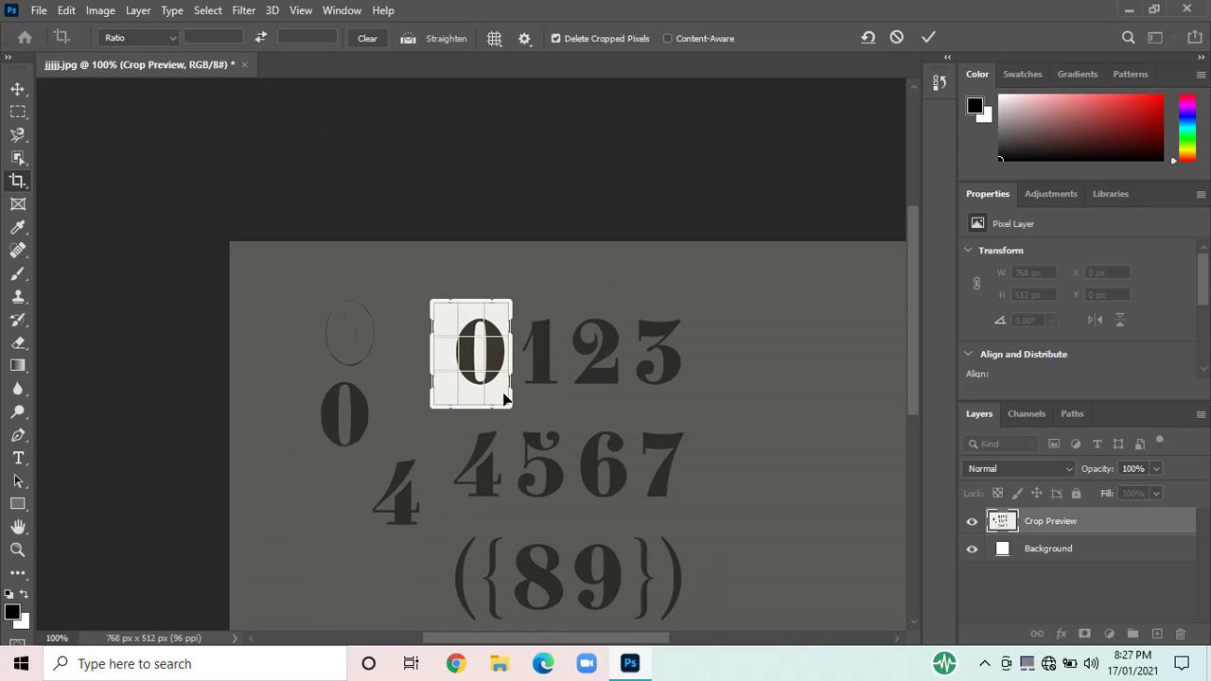
pyautogui.click(101, 10)
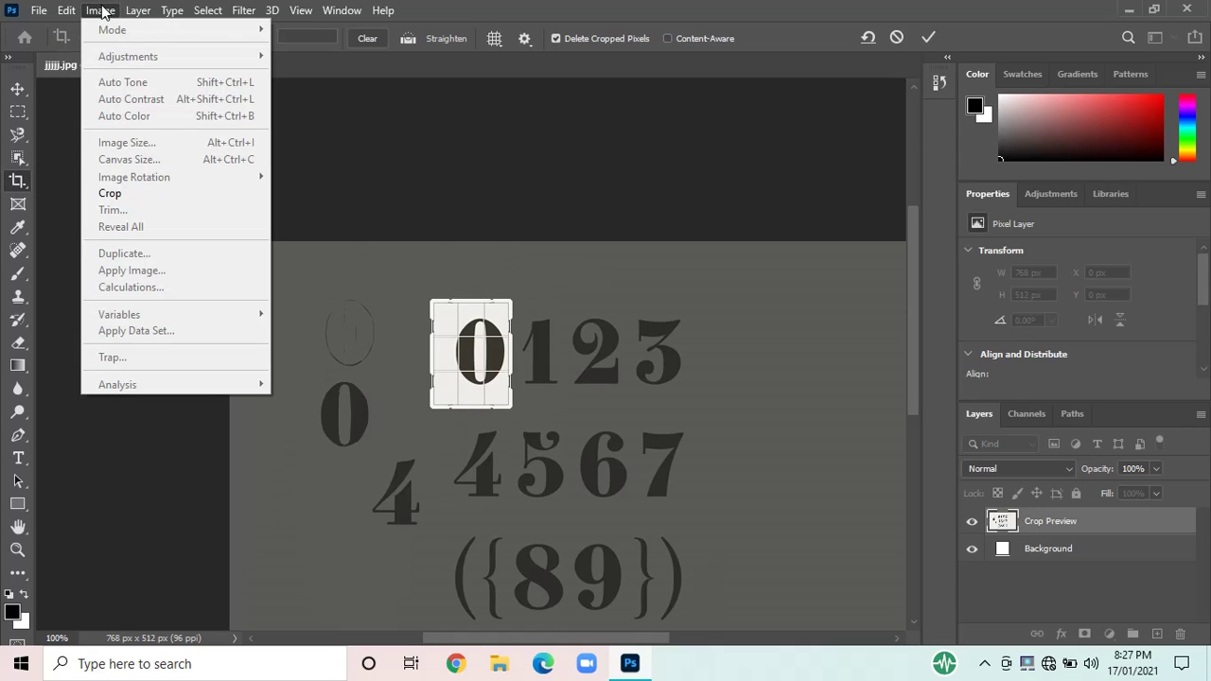
pyautogui.click(112, 193)
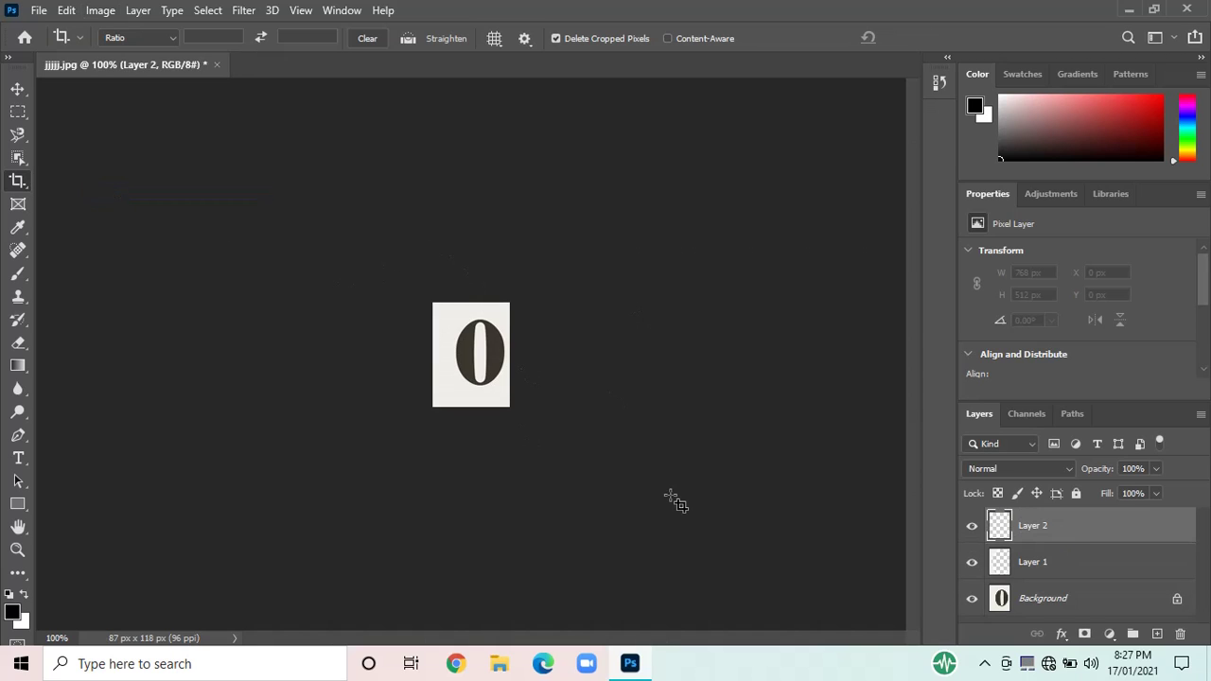
pyautogui.hotkey('ctrl', 'z')
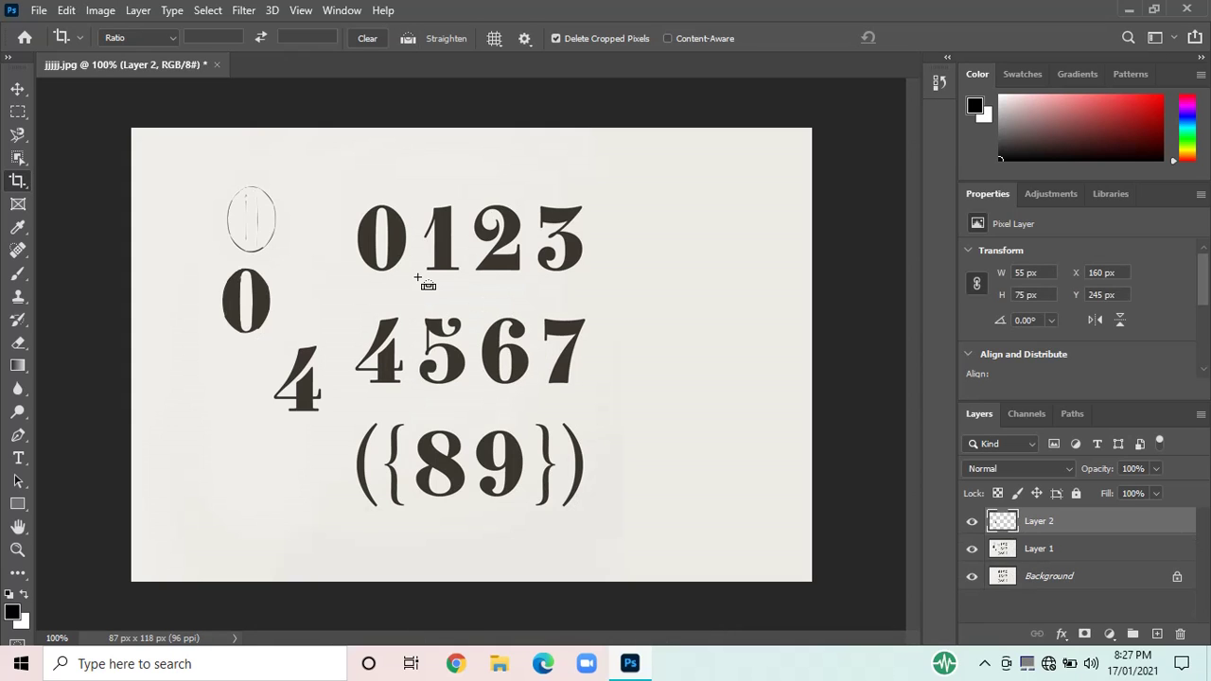
# Crop the image around the three original rows of numerals to about 327 by 397 px
pyautogui.moveTo(333, 179); pyautogui.dragTo(421, 298)
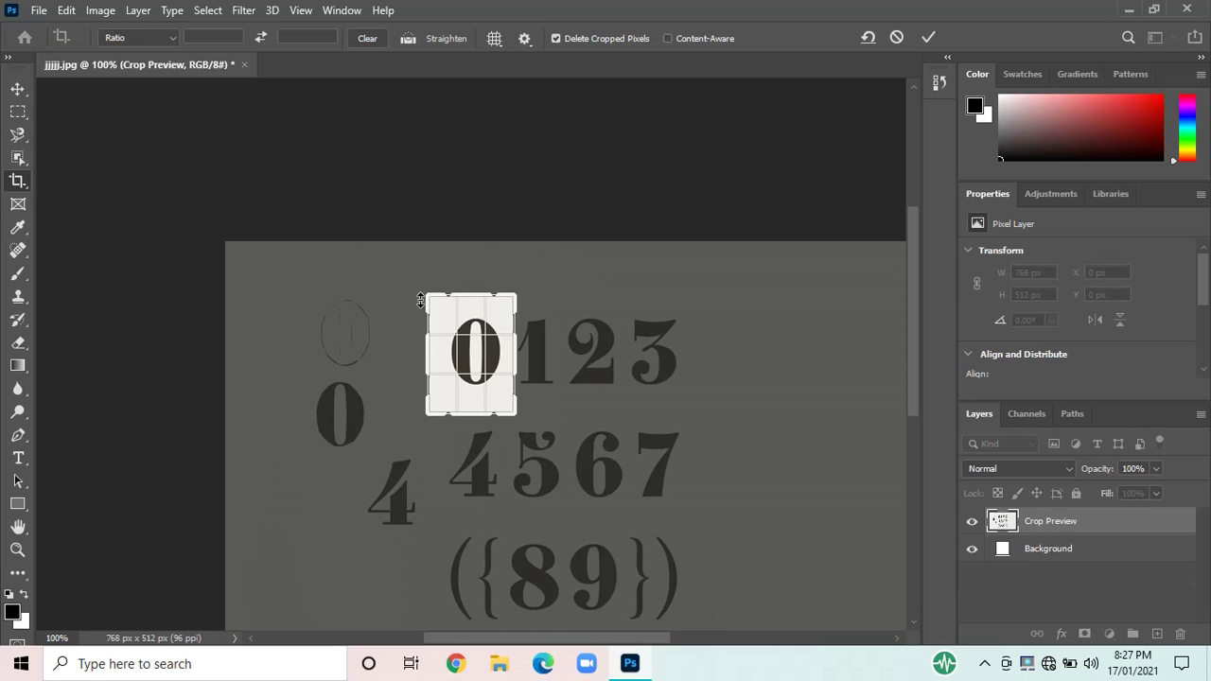
pyautogui.moveTo(517, 354); pyautogui.dragTo(619, 361)
pyautogui.moveTo(460, 413); pyautogui.dragTo(449, 533)
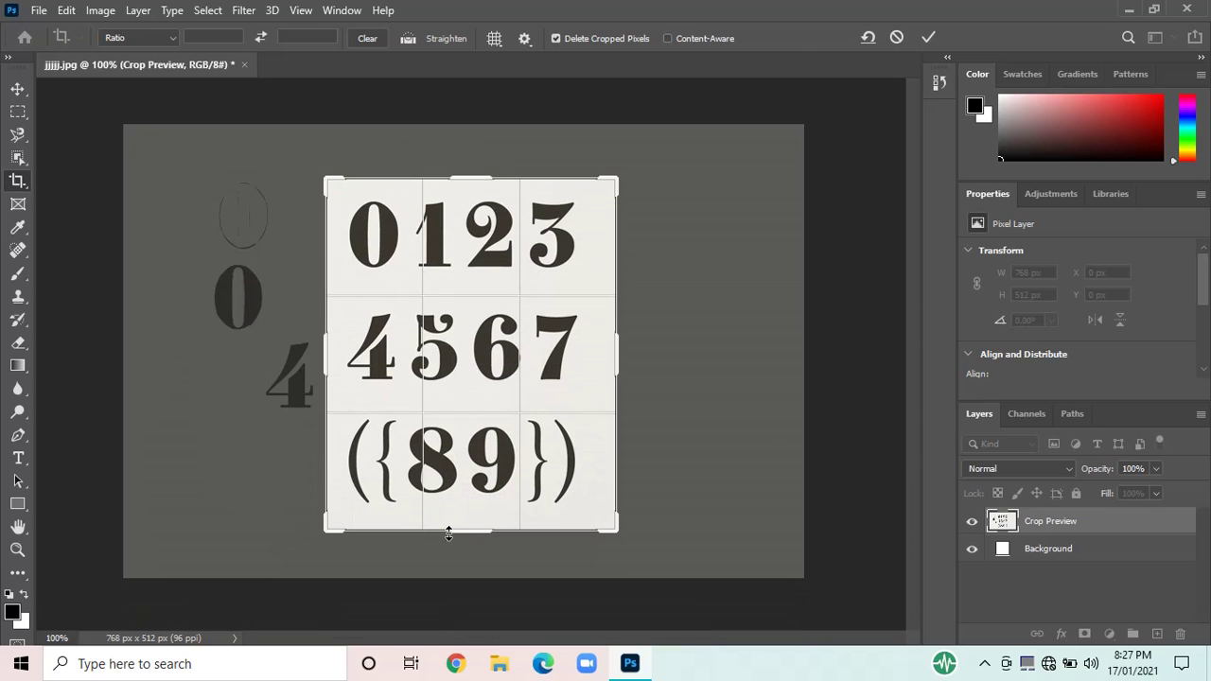
pyautogui.press('Return')
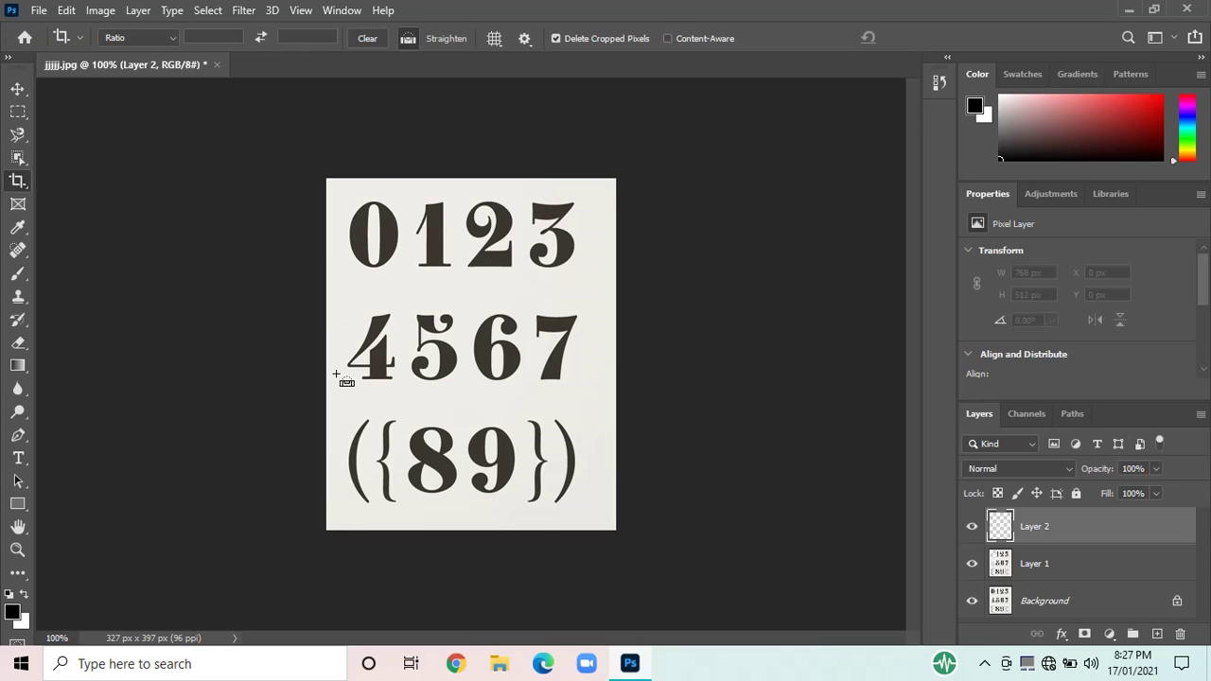
# Undo all edits from the crop back through the move of the copied 0, restoring its selection without the inner opening
pyautogui.hotkey('ctrl', 'z')
pyautogui.hotkey('ctrl', 'z')
pyautogui.hotkey('ctrl', 'z')
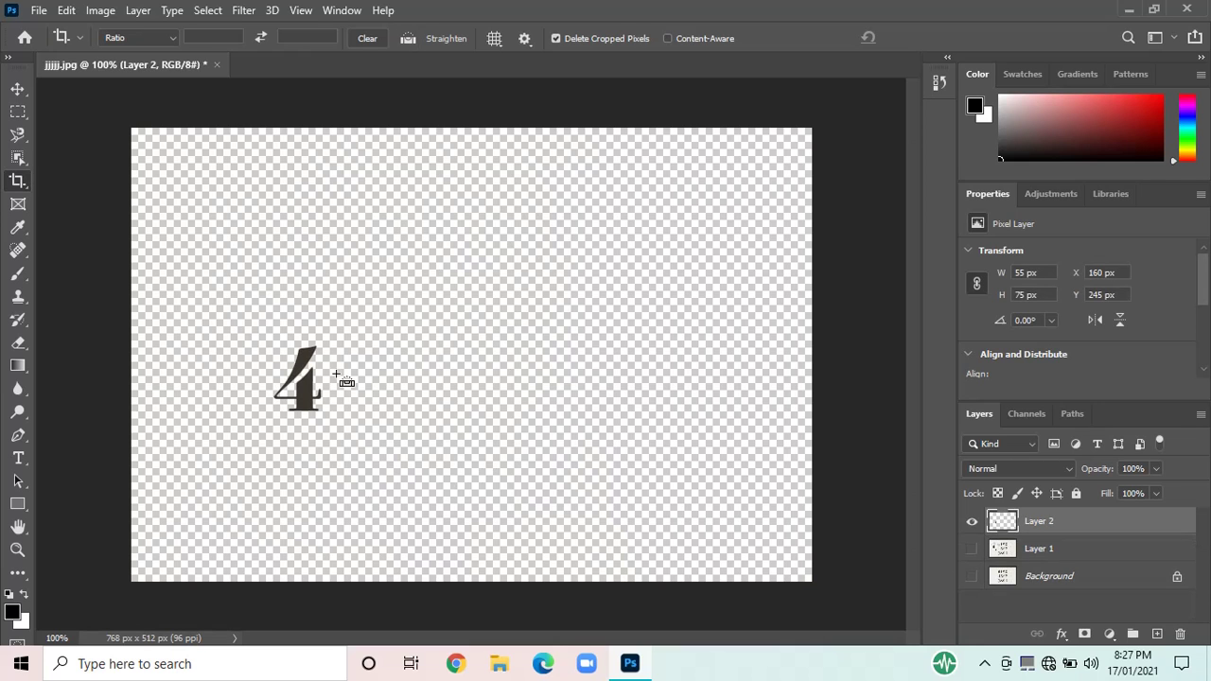
pyautogui.hotkey('ctrl', 'z')
pyautogui.hotkey('ctrl', 'z')
pyautogui.hotkey('ctrl', 'z')
pyautogui.hotkey('ctrl', 'z')
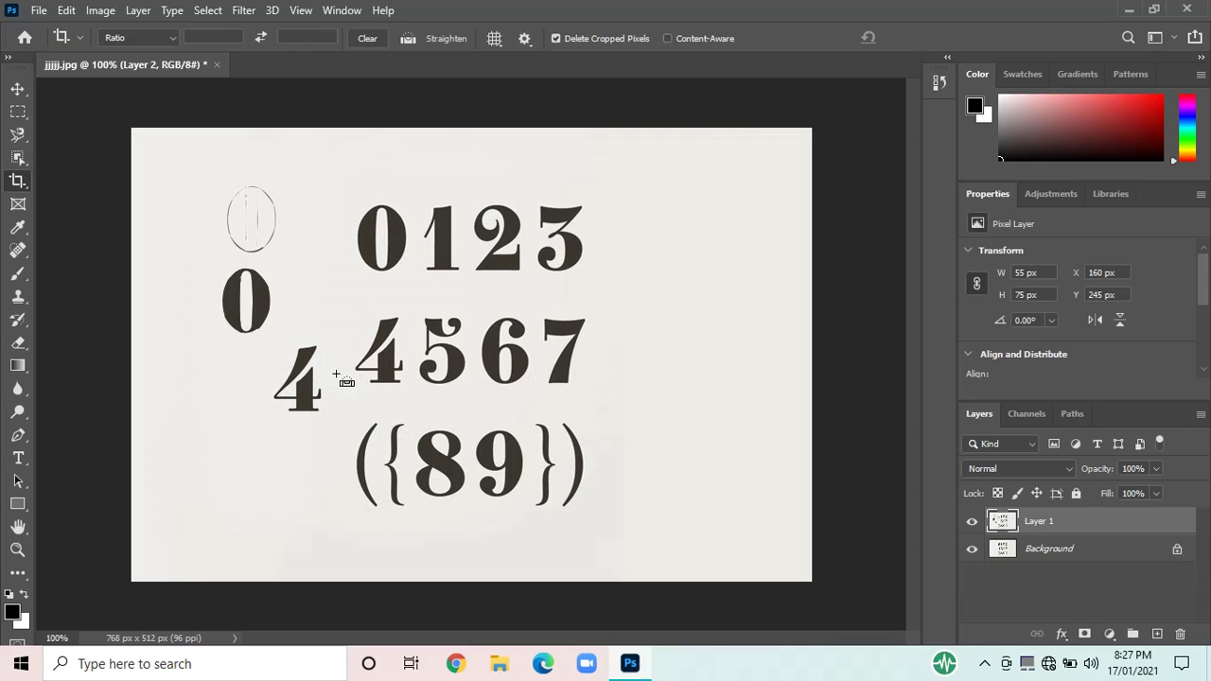
pyautogui.hotkey('ctrl', 'z')
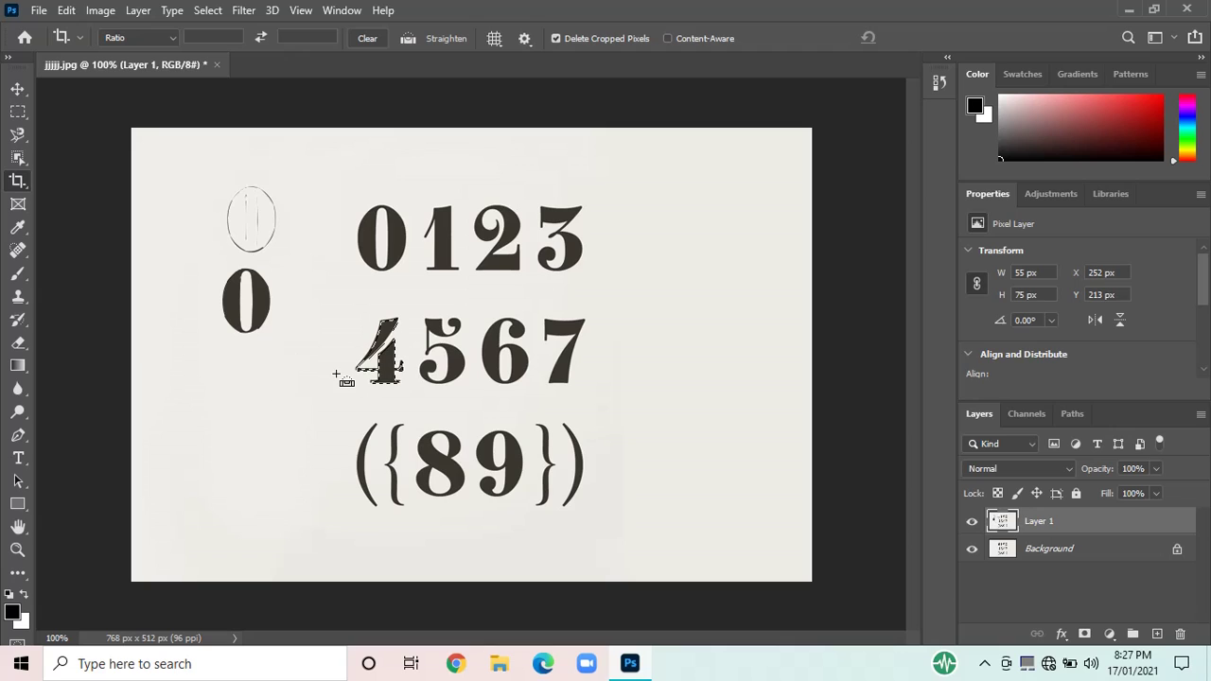
pyautogui.hotkey('ctrl', 'z')
pyautogui.hotkey('ctrl', 'z')
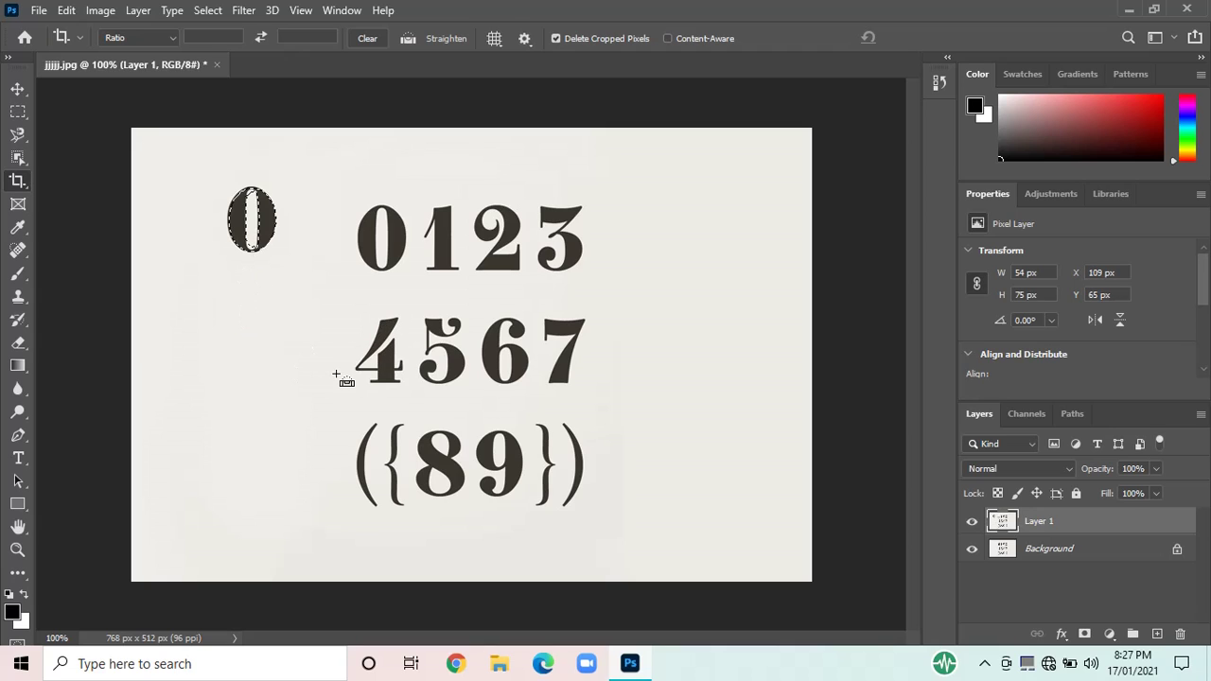
# Undo the Magnetic and Polygonal Lasso selections back to the partial lasso selection on the upper part of the original 0
pyautogui.hotkey('ctrl', 'z')
pyautogui.hotkey('ctrl', 'z')
pyautogui.hotkey('ctrl', 'z')
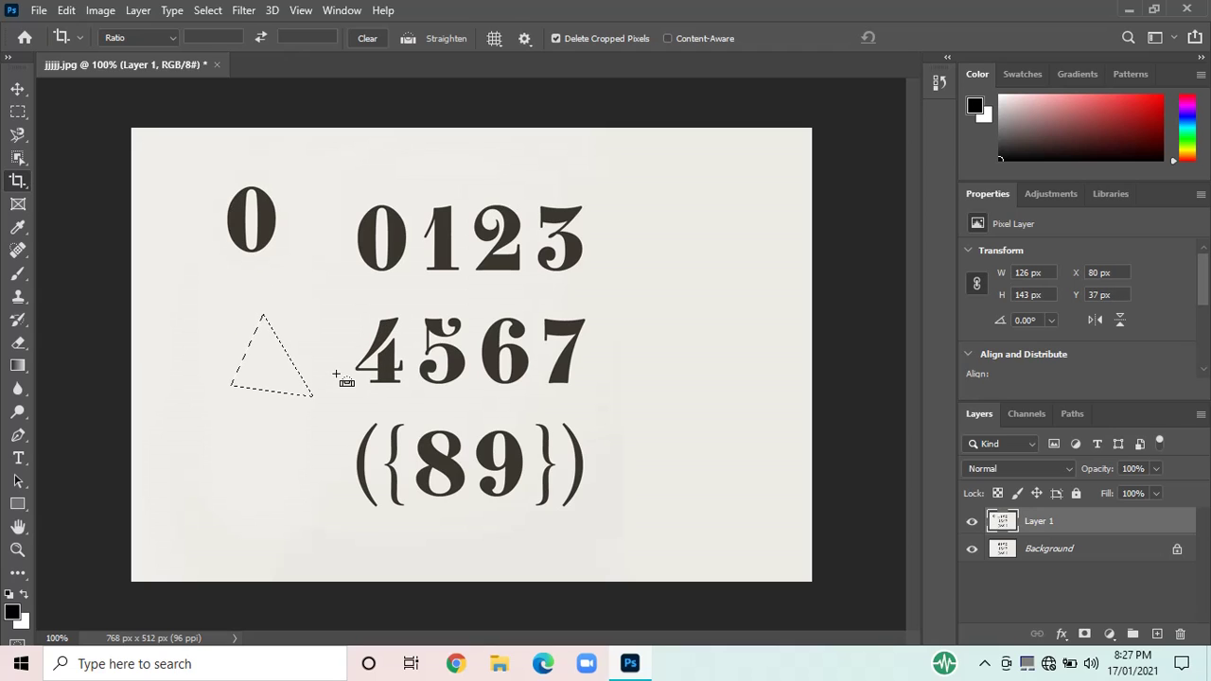
pyautogui.hotkey('ctrl', 'z')
pyautogui.hotkey('ctrl', 'z')
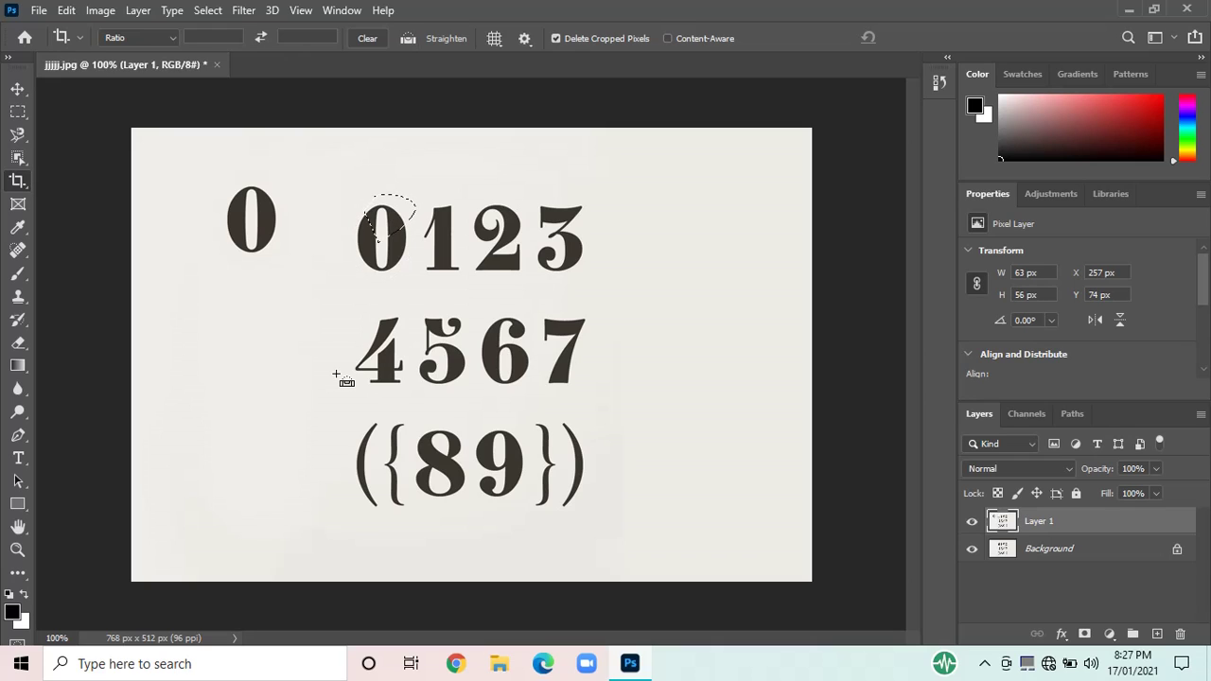